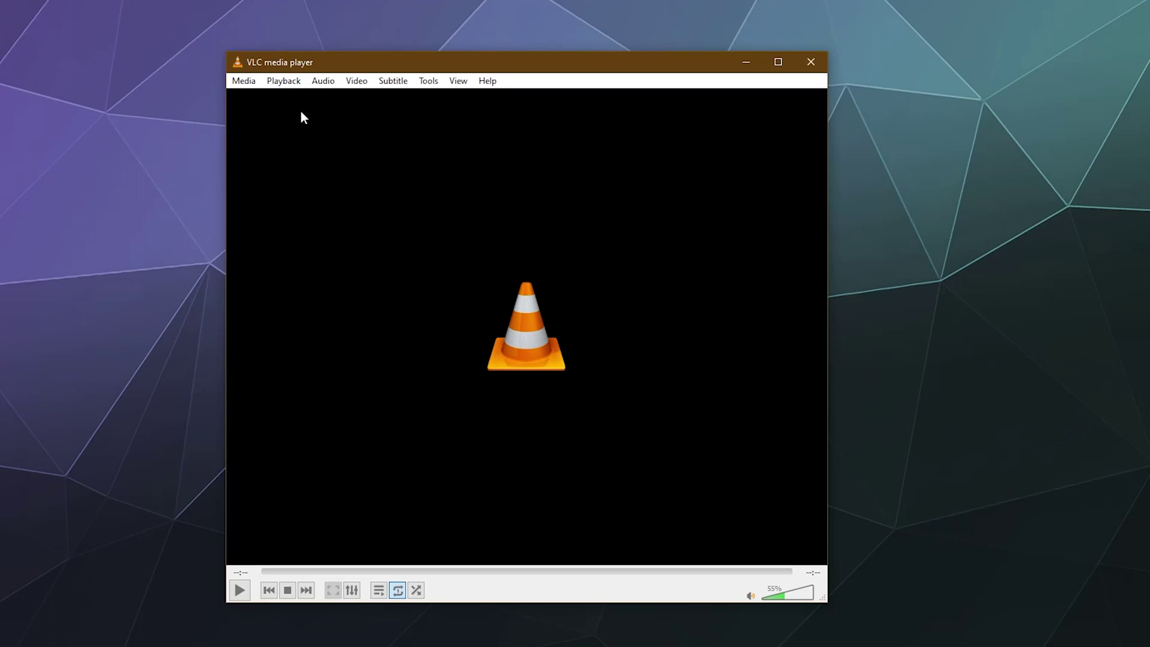
# Open the Convert / Save media selection, look through the disc, network and capture device sources, and return to file selection.
pyautogui.click(246, 82)
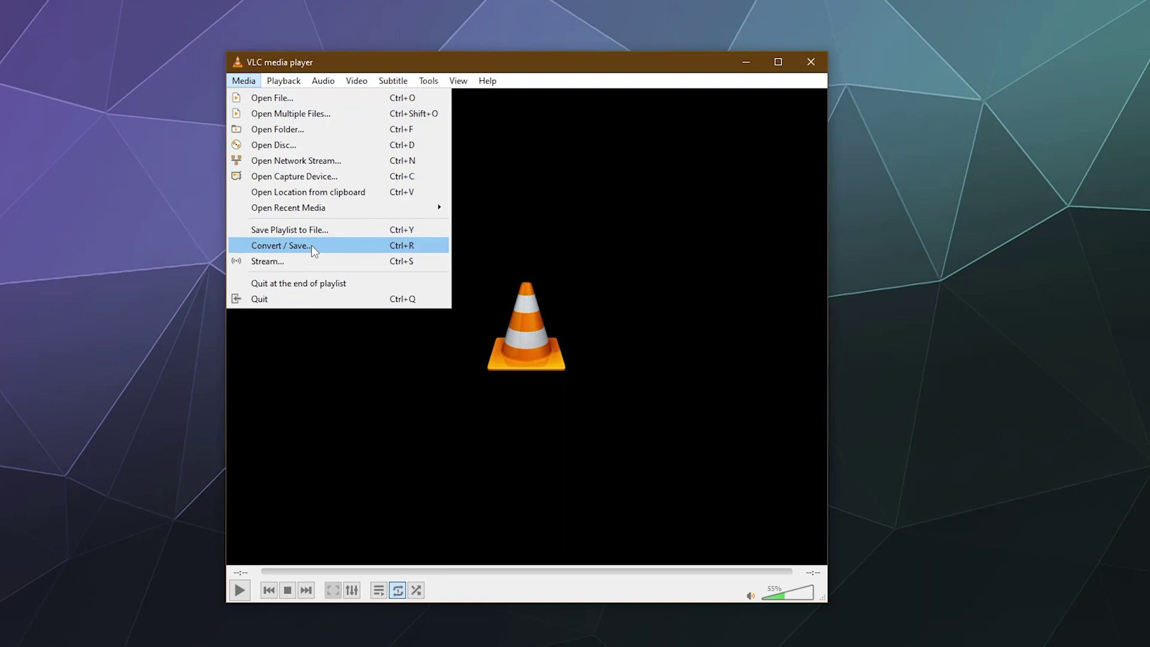
pyautogui.click(417, 250)
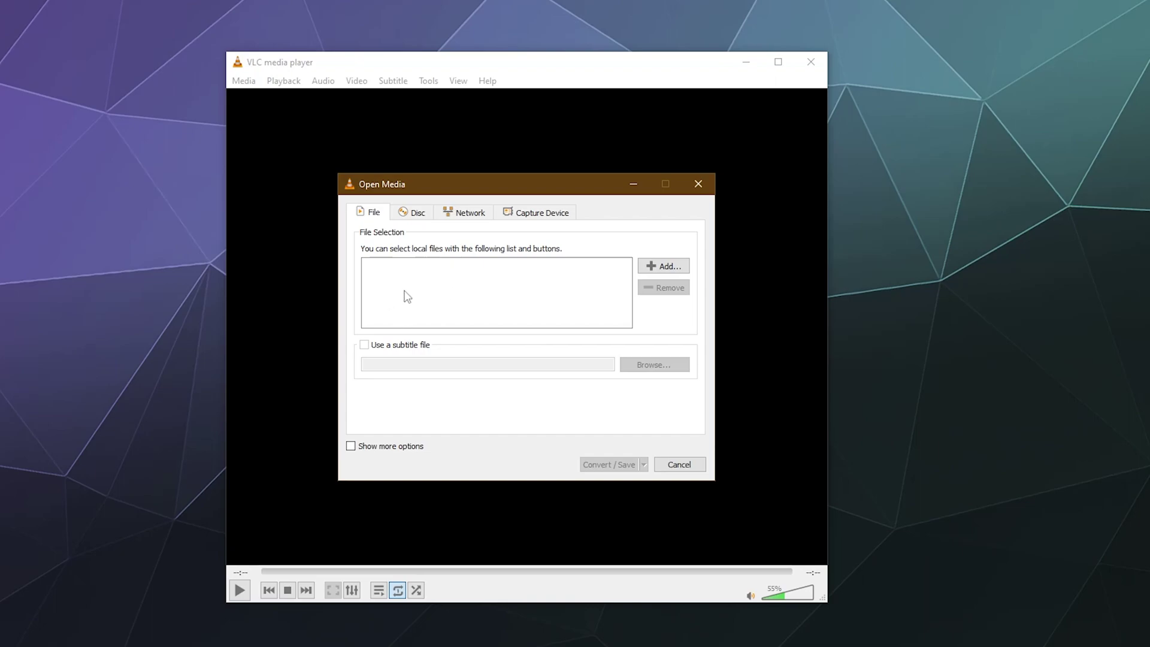
pyautogui.click(412, 215)
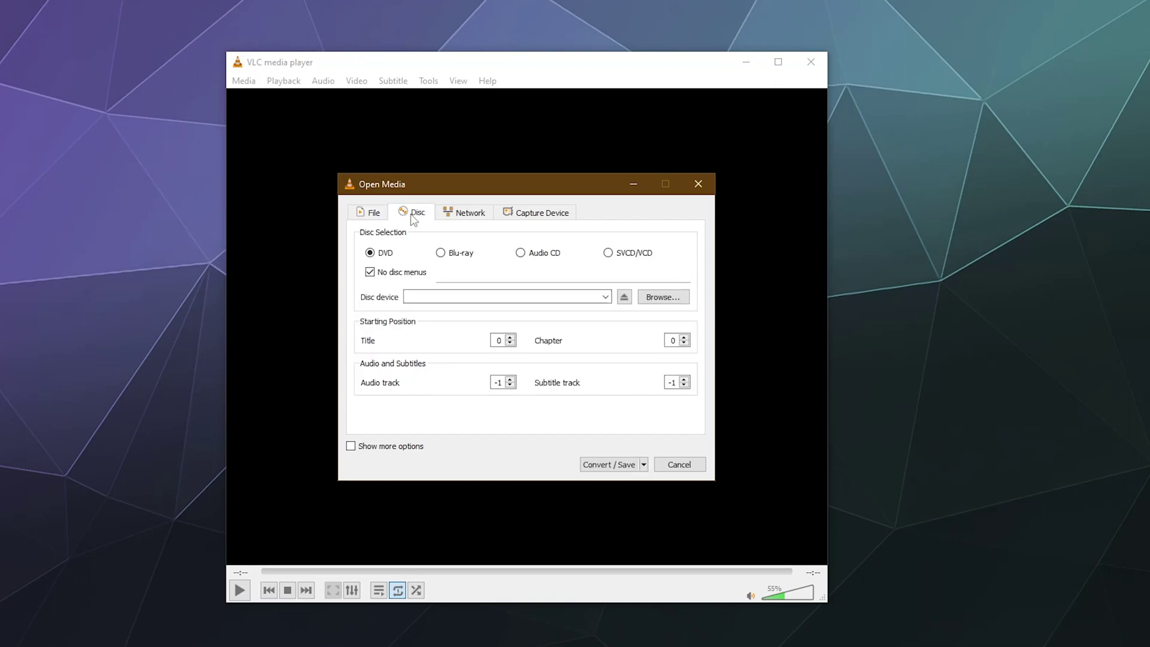
pyautogui.click(482, 216)
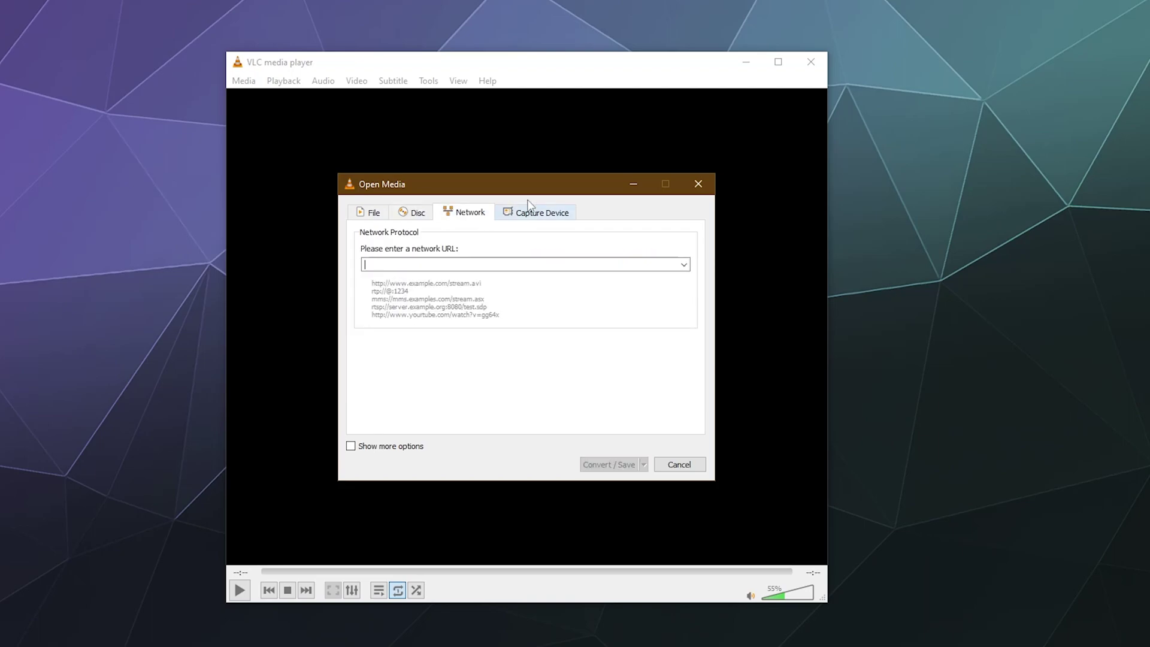
pyautogui.click(531, 214)
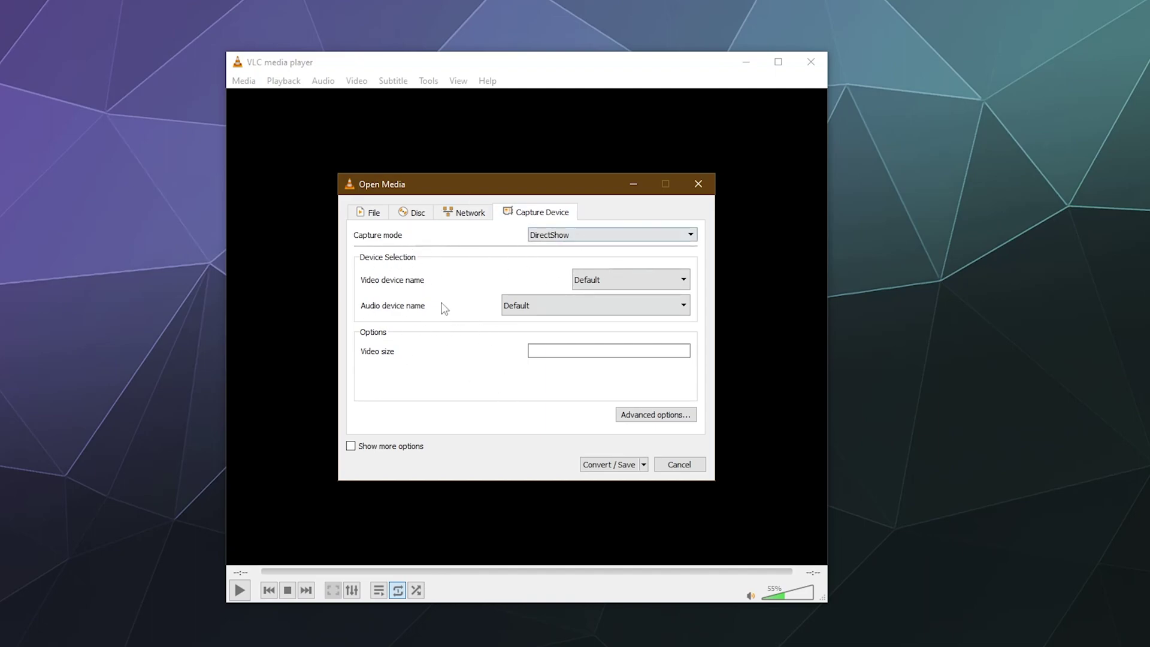
pyautogui.click(375, 212)
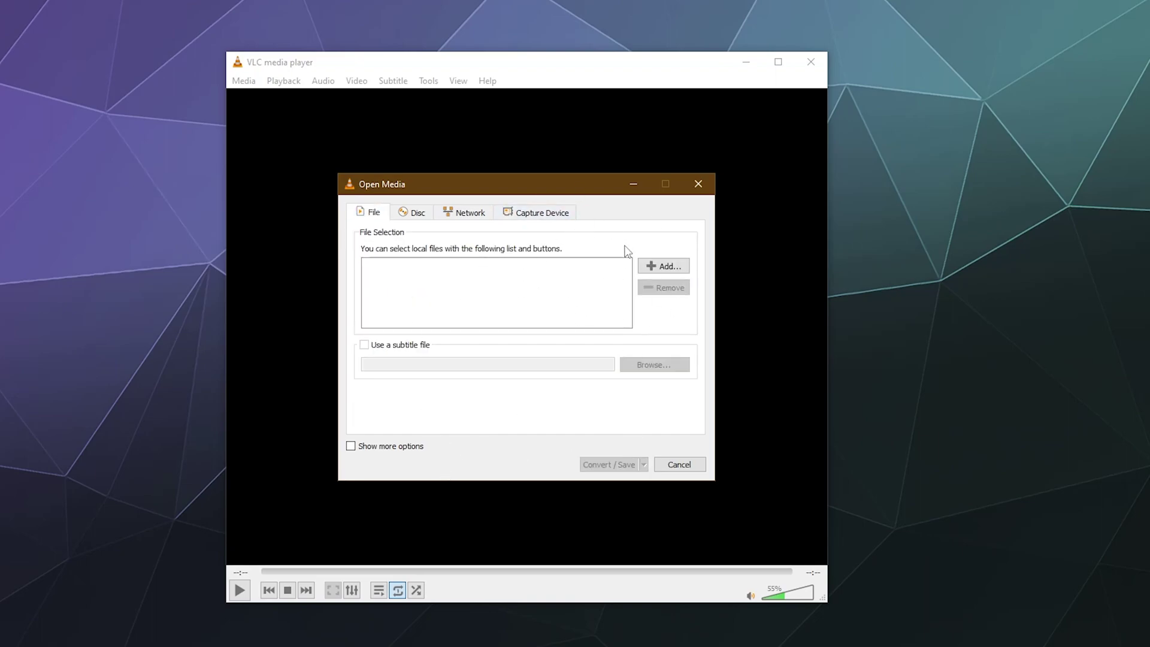
# Add "Test Convert Video" from the "1. June 2021 Recording" folder on the Footage (E:) drive as the source file.
pyautogui.click(647, 267)
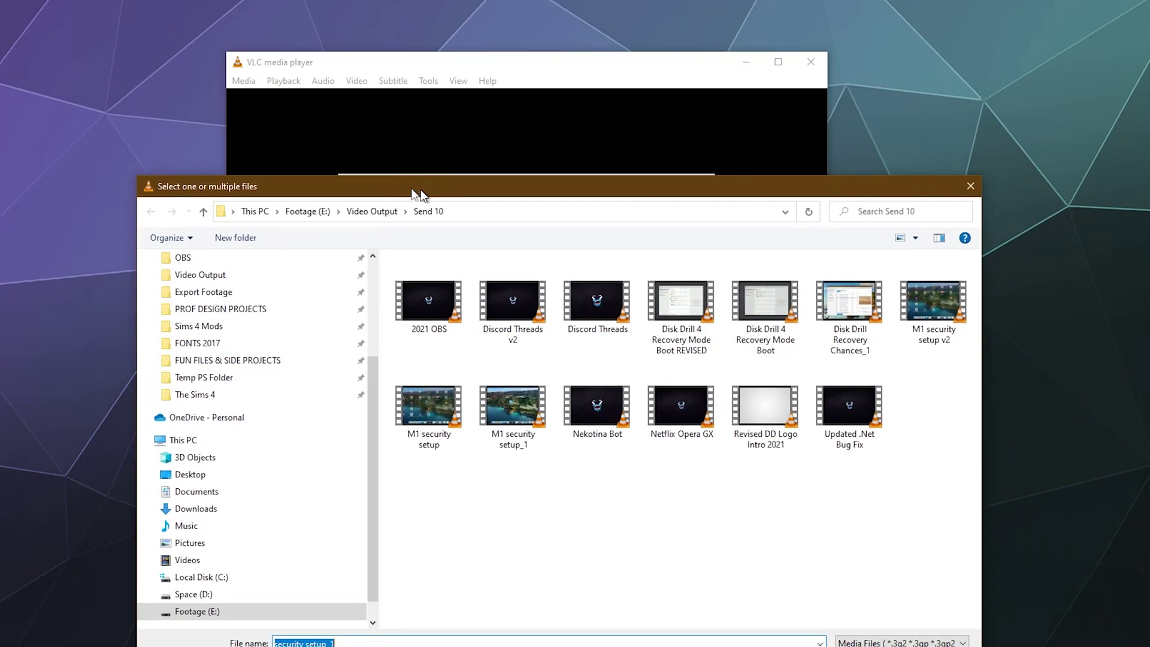
pyautogui.scroll(2, 300, 293)
pyautogui.click(312, 315)
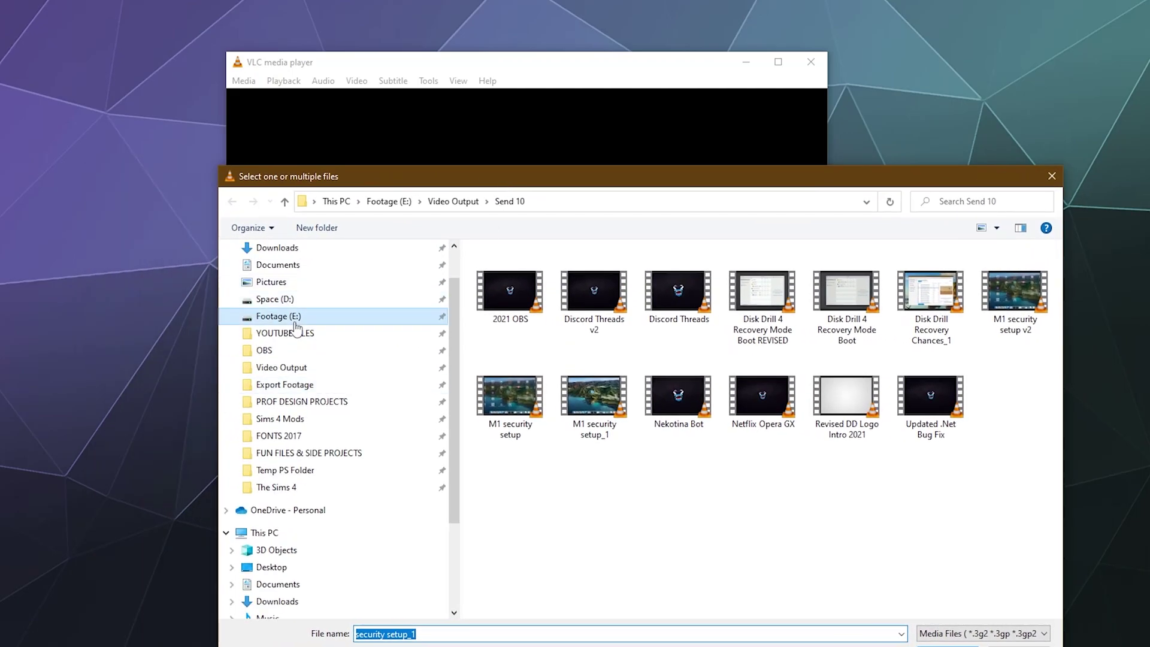
pyautogui.scroll(5, 539, 300)
pyautogui.doubleClick(527, 284)
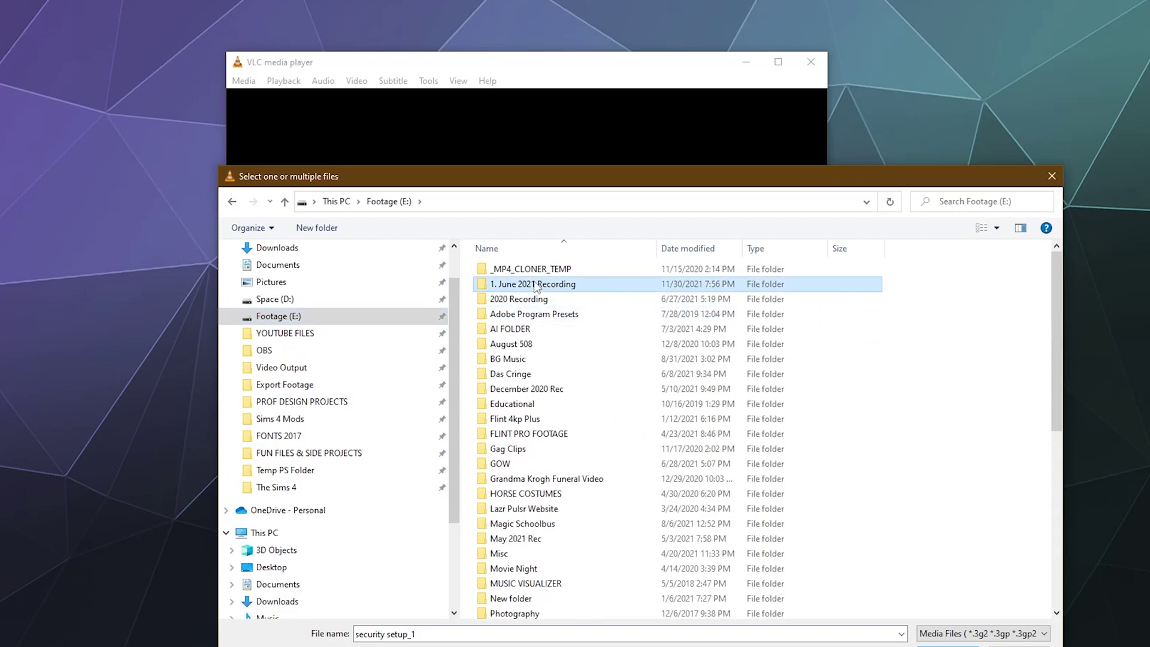
pyautogui.scroll(-1, 773, 503)
pyautogui.press('End')
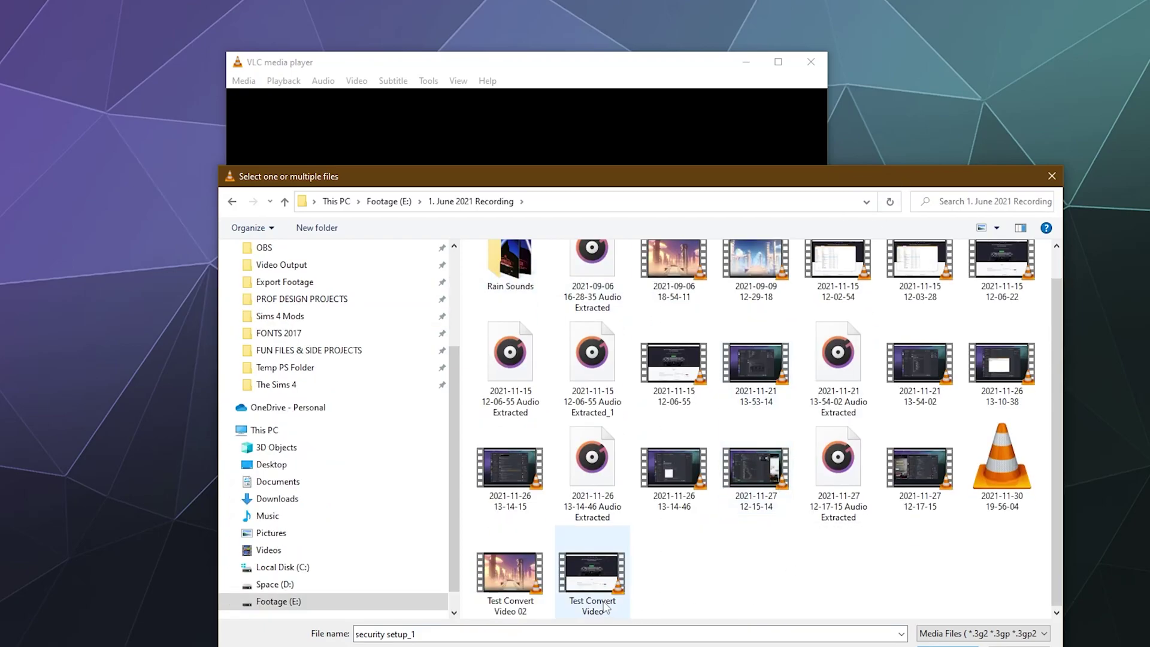
pyautogui.press('Return')
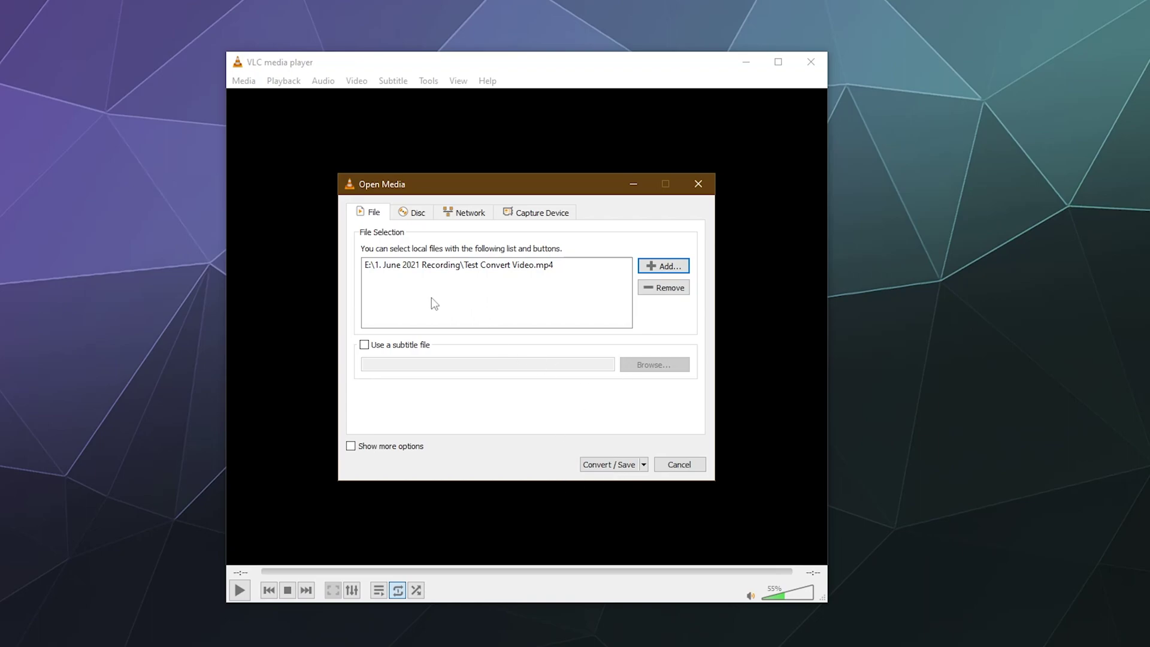
# Proceed to the conversion settings and choose the "Video - WMV + WMA (ASF)" profile.
pyautogui.click(609, 465)
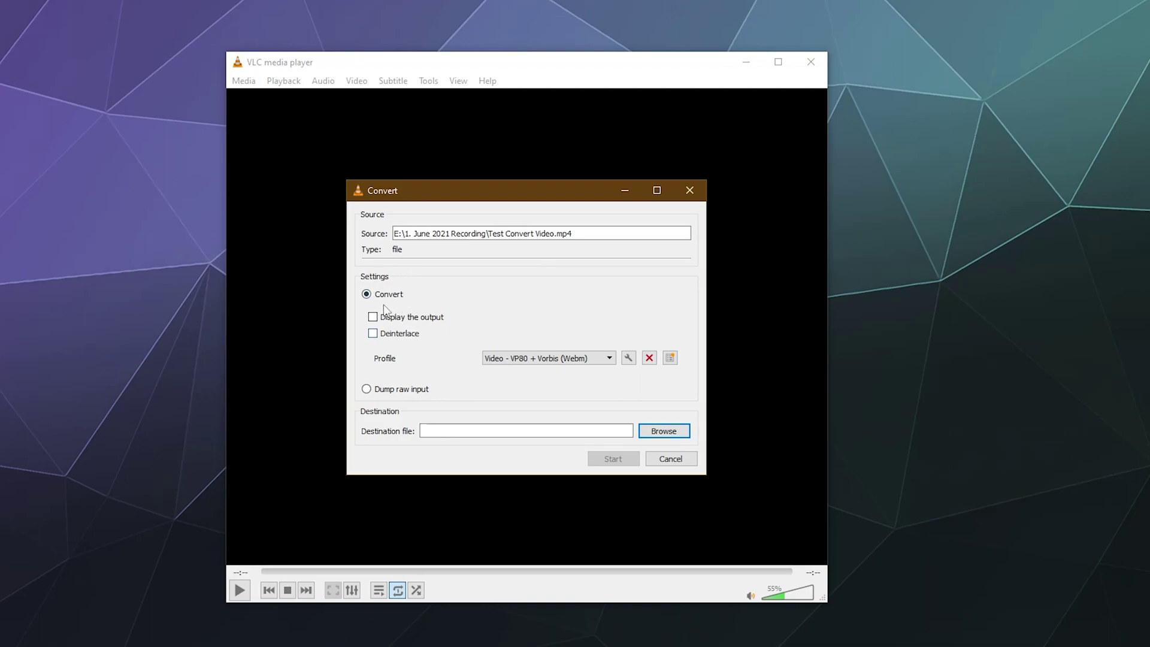
pyautogui.click(540, 358)
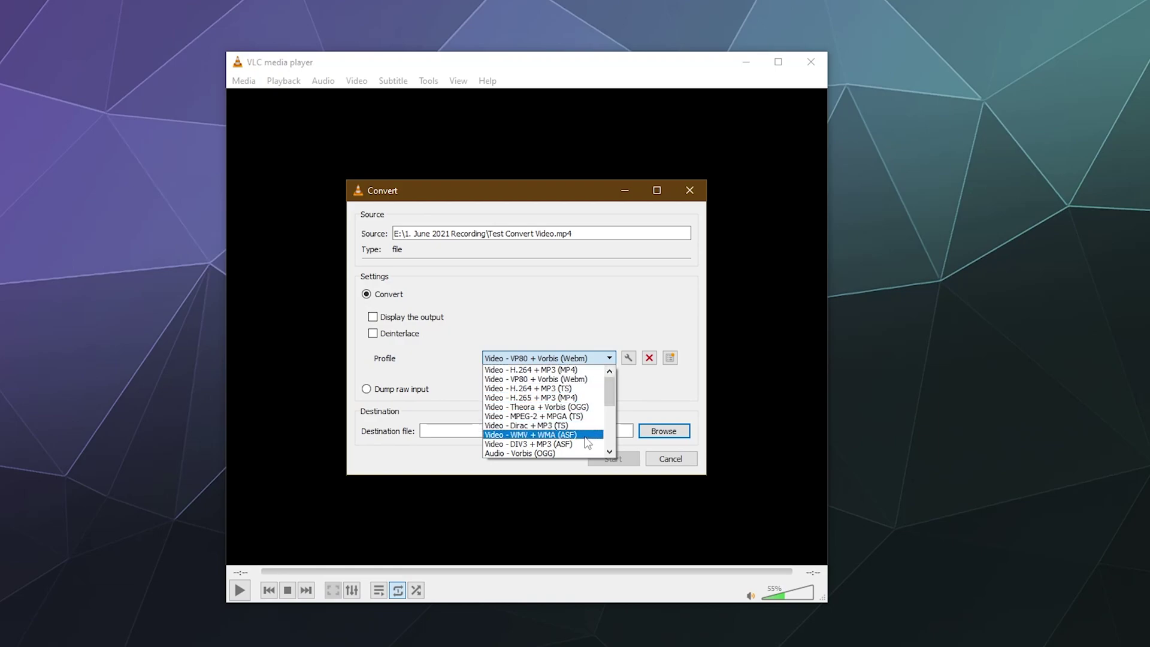
pyautogui.scroll(-3, 586, 442)
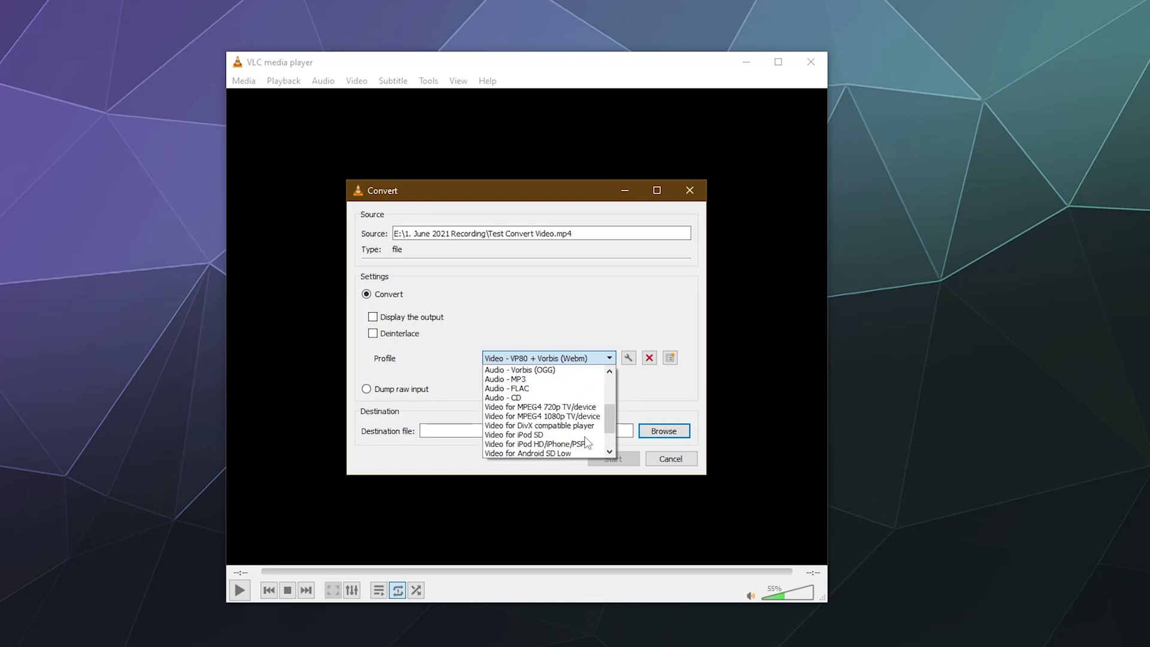
pyautogui.scroll(3, 587, 442)
pyautogui.click(584, 436)
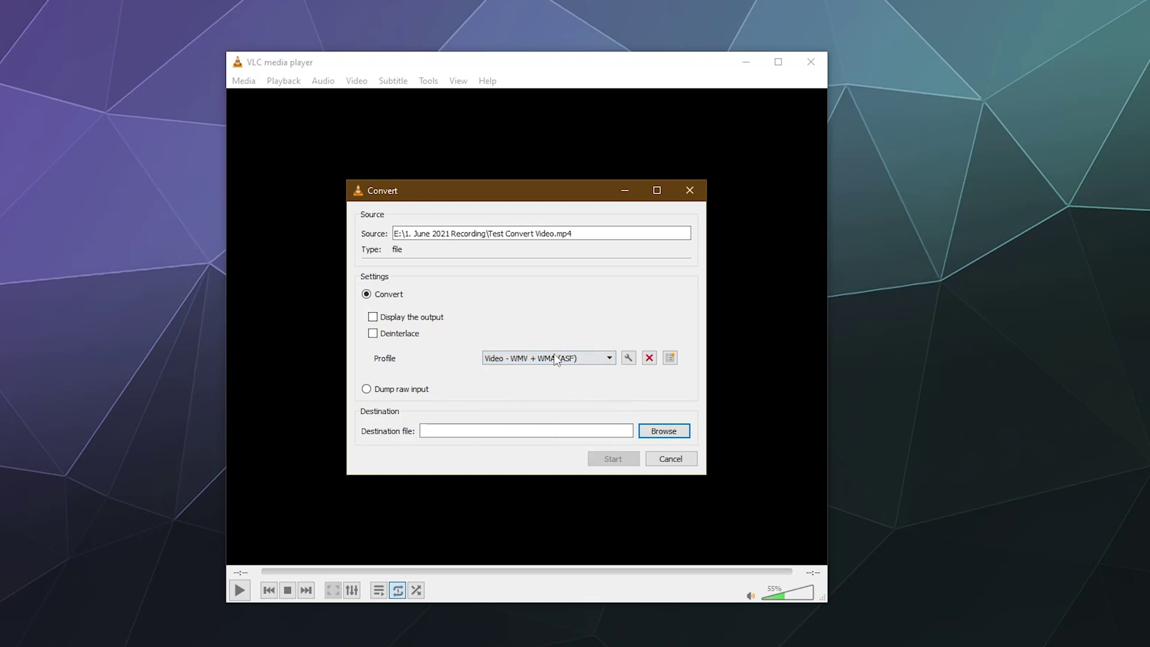
# Examine the selected profile's encapsulation, video codec, filter, audio codec and subtitle settings, then save the profile without changing them.
pyautogui.click(627, 358)
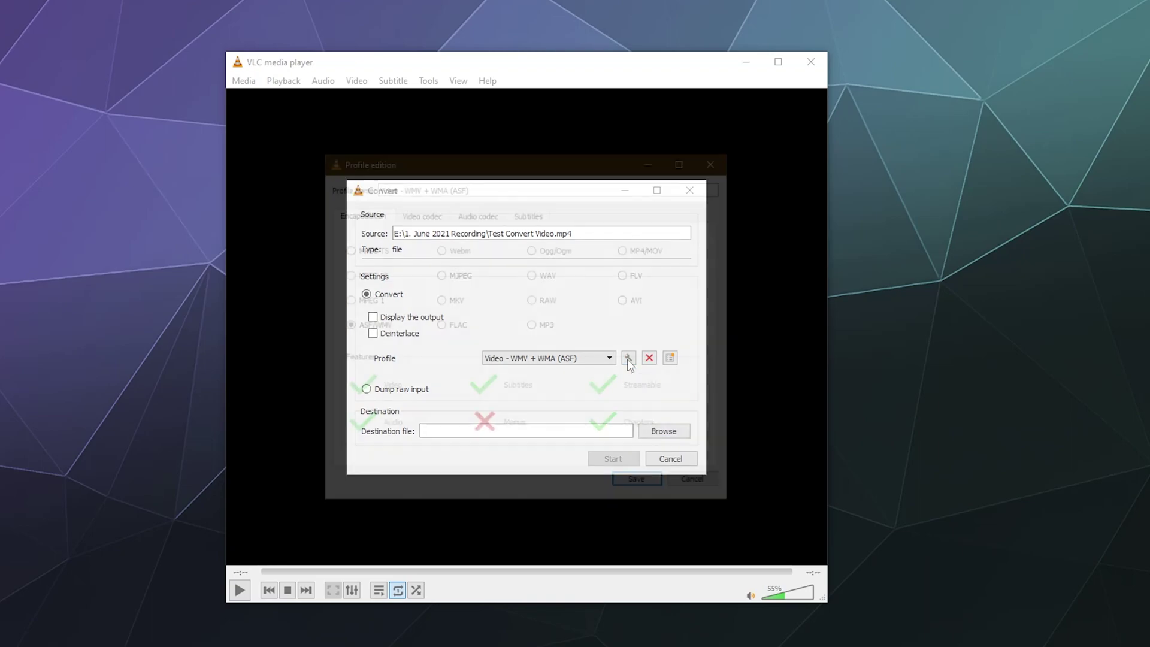
pyautogui.click(427, 218)
pyautogui.click(465, 219)
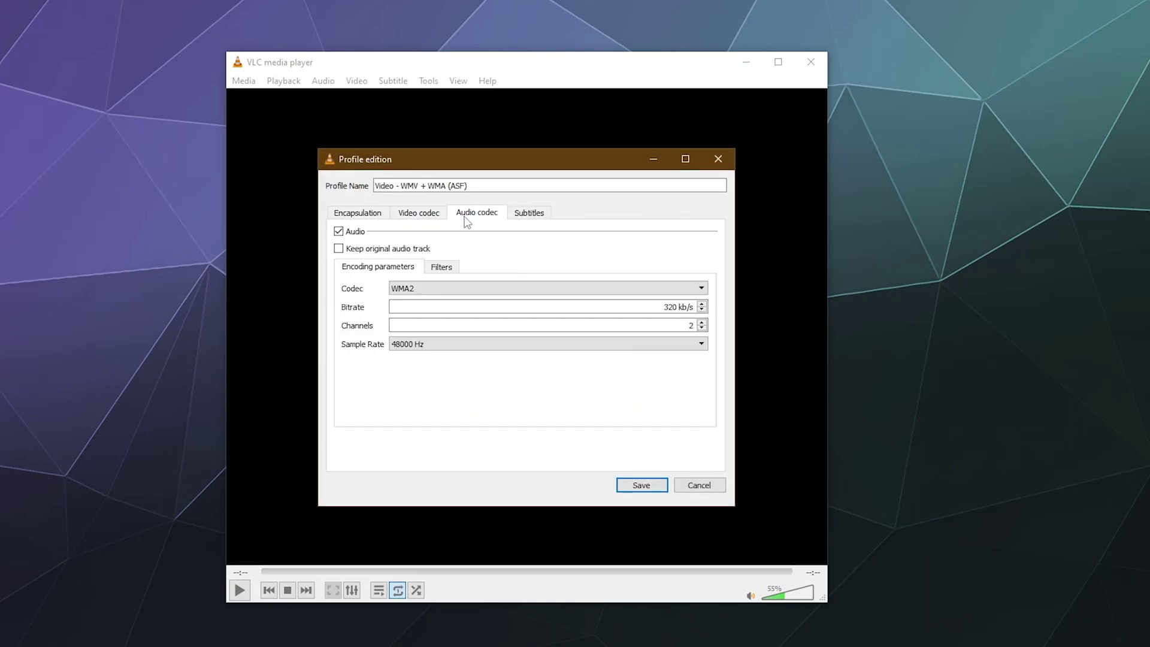
pyautogui.click(382, 218)
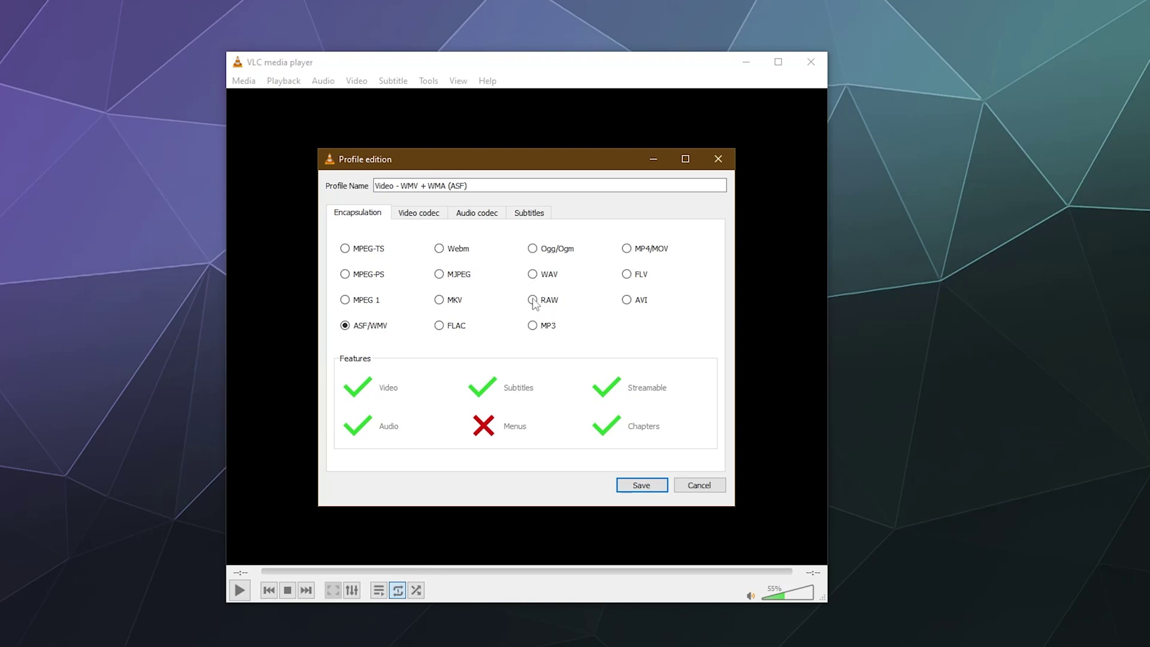
pyautogui.click(436, 217)
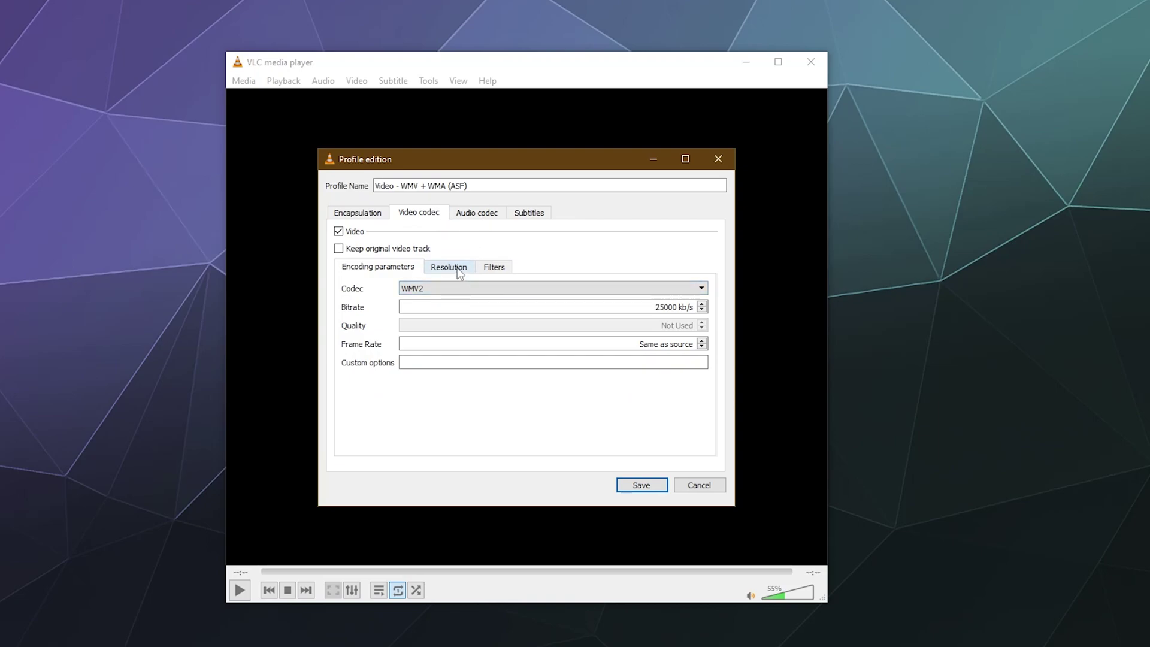
pyautogui.click(489, 270)
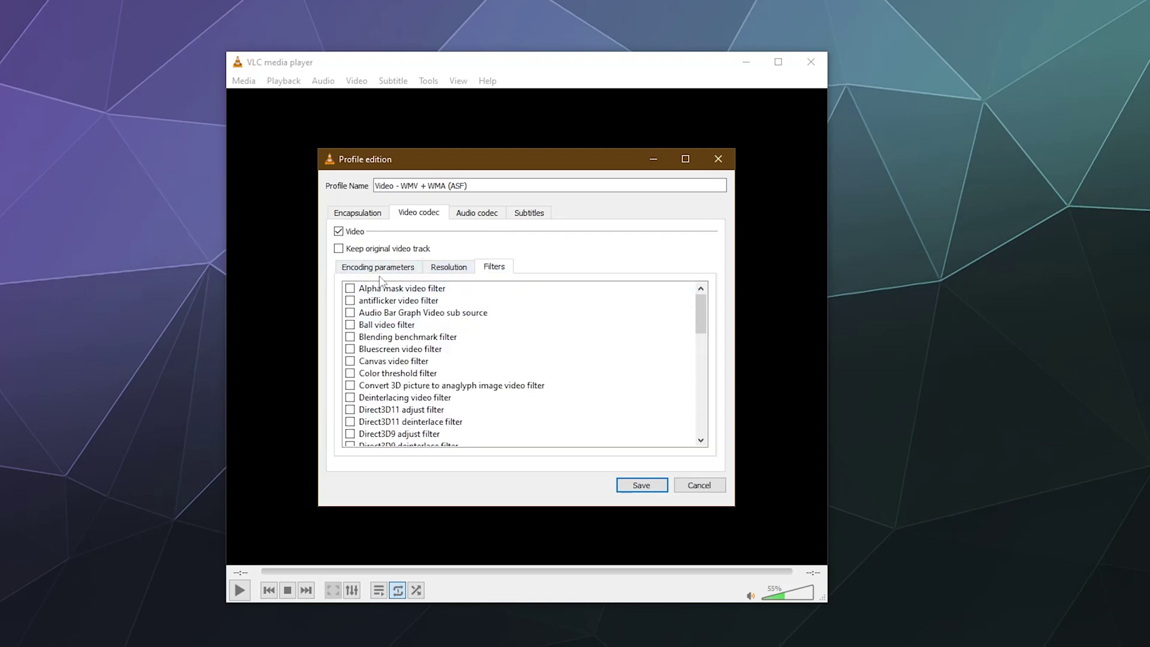
pyautogui.click(355, 268)
pyautogui.click(487, 213)
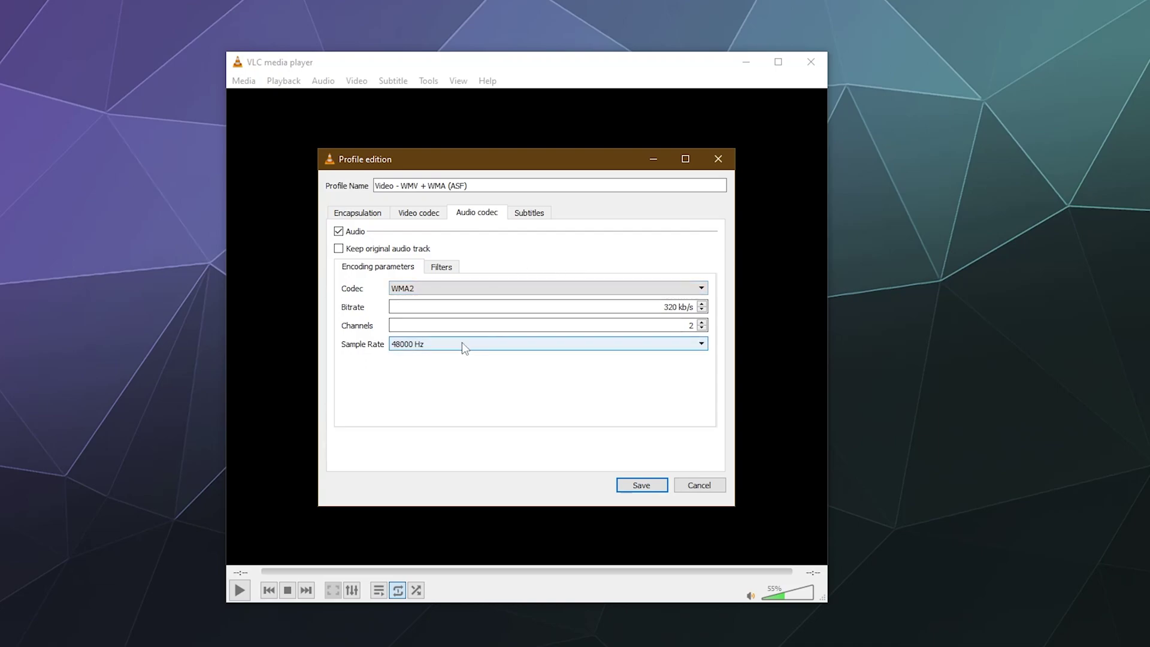
pyautogui.click(536, 214)
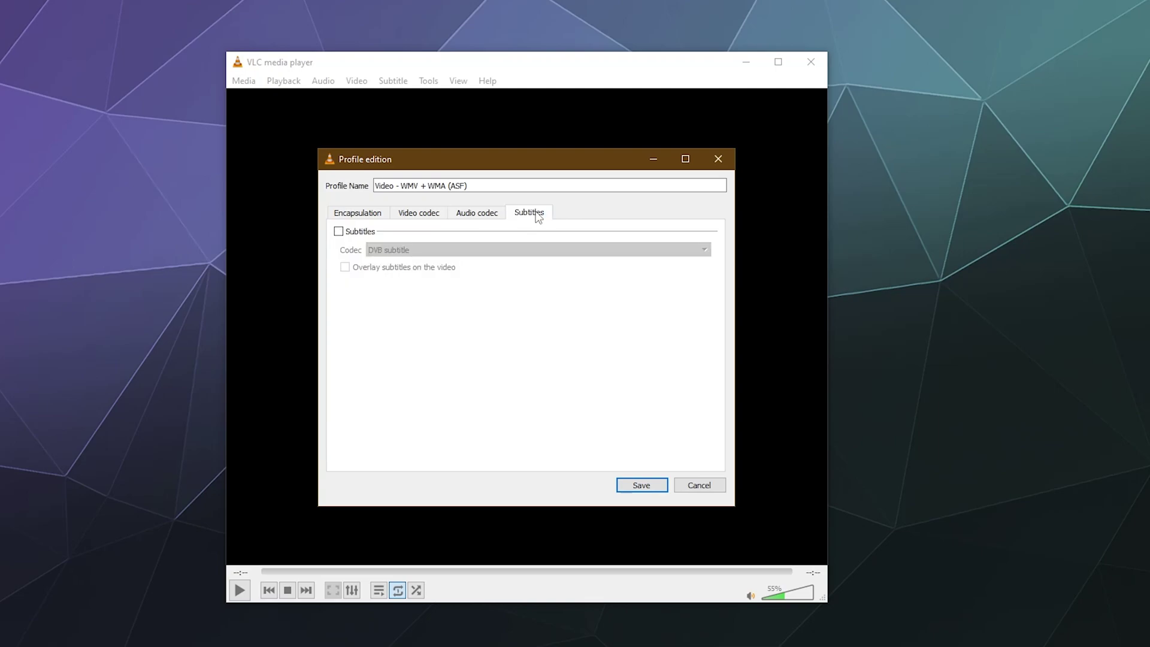
pyautogui.click(377, 214)
pyautogui.click(641, 486)
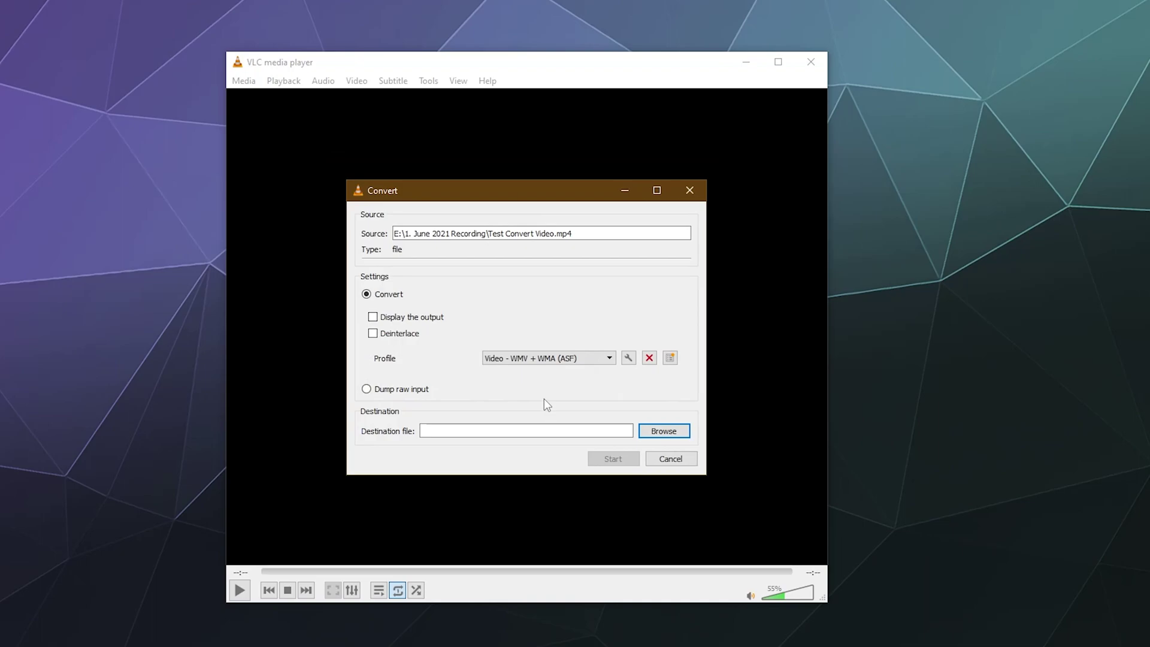
pyautogui.click(590, 358)
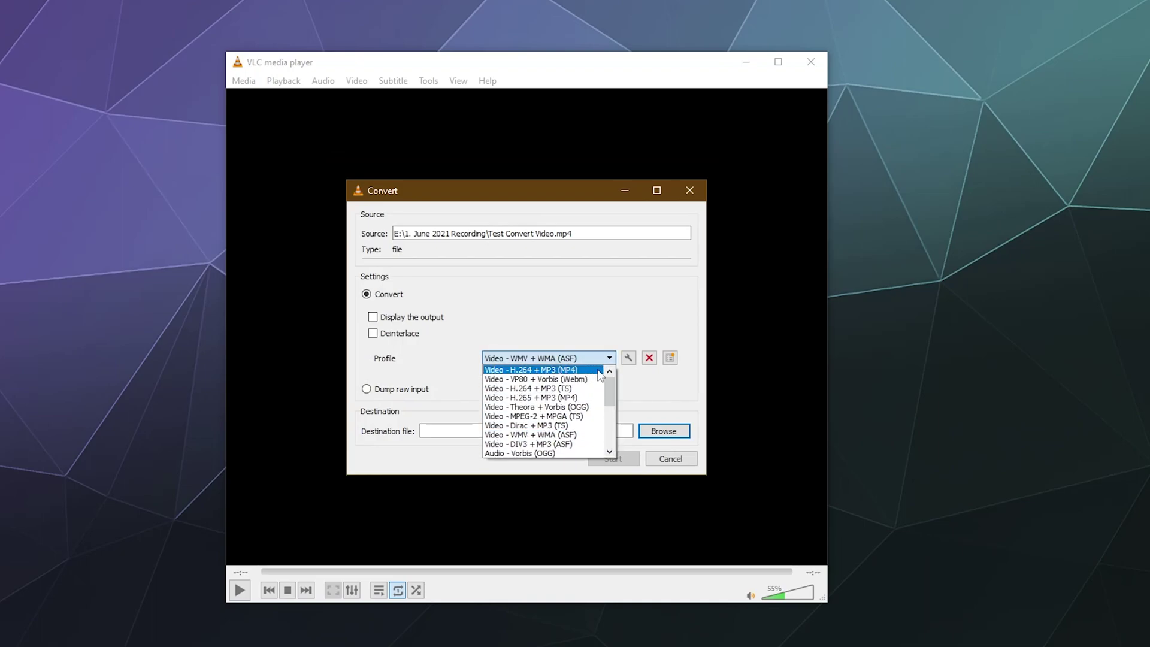
pyautogui.scroll(-1, 599, 400)
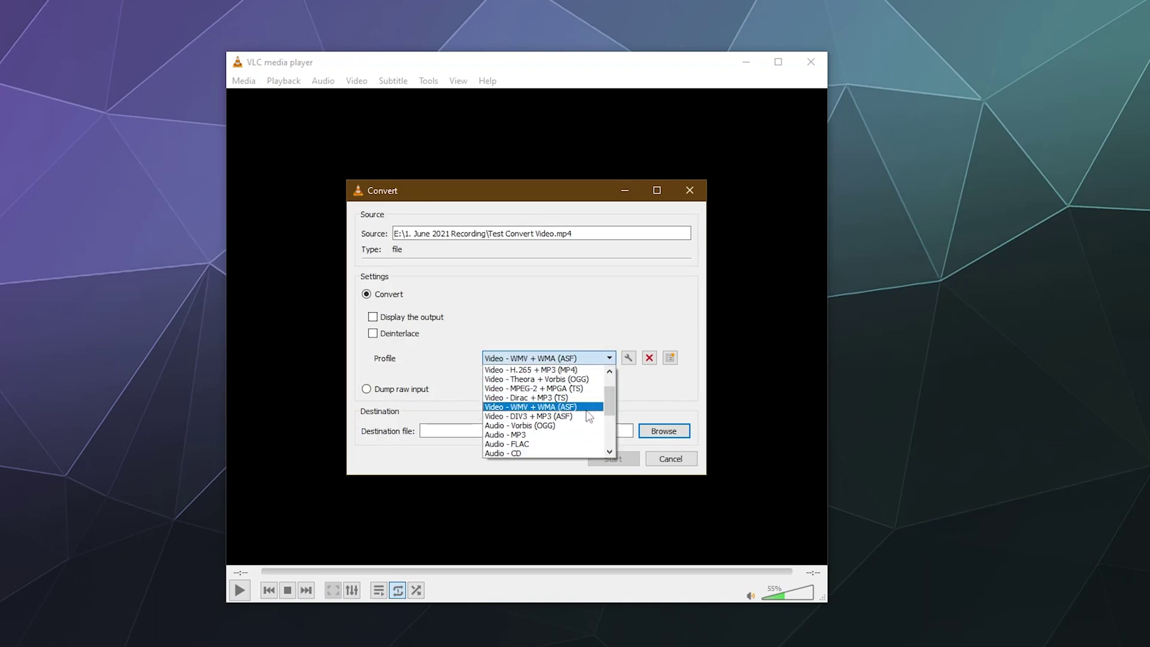
pyautogui.scroll(-4, 579, 448)
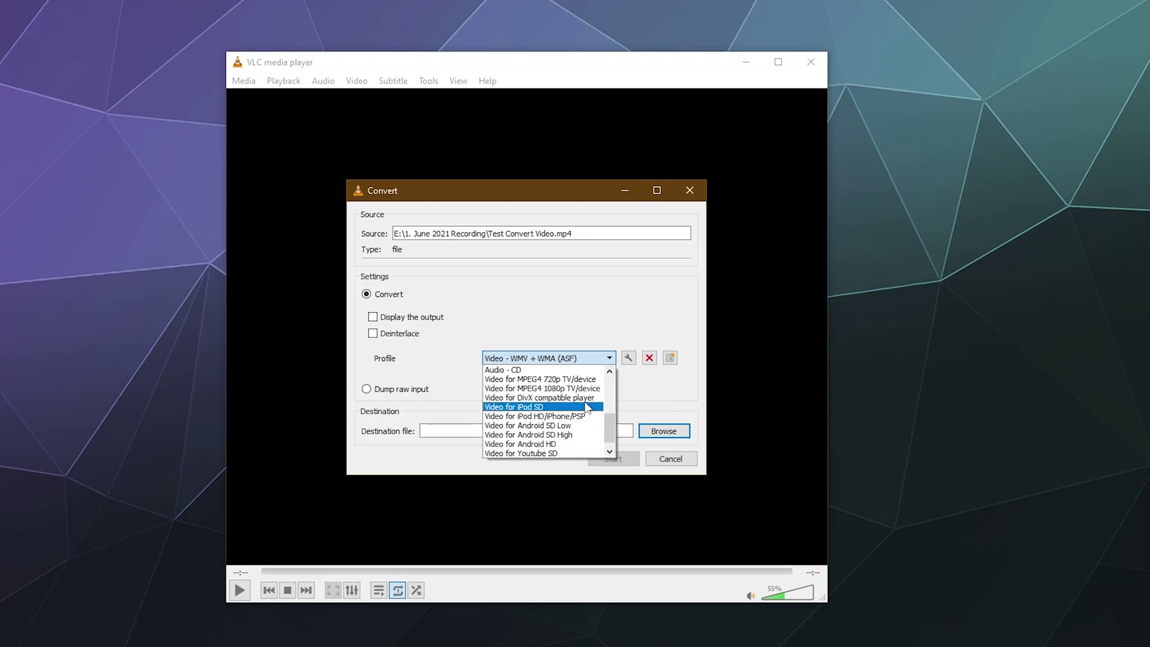
pyautogui.scroll(5, 569, 452)
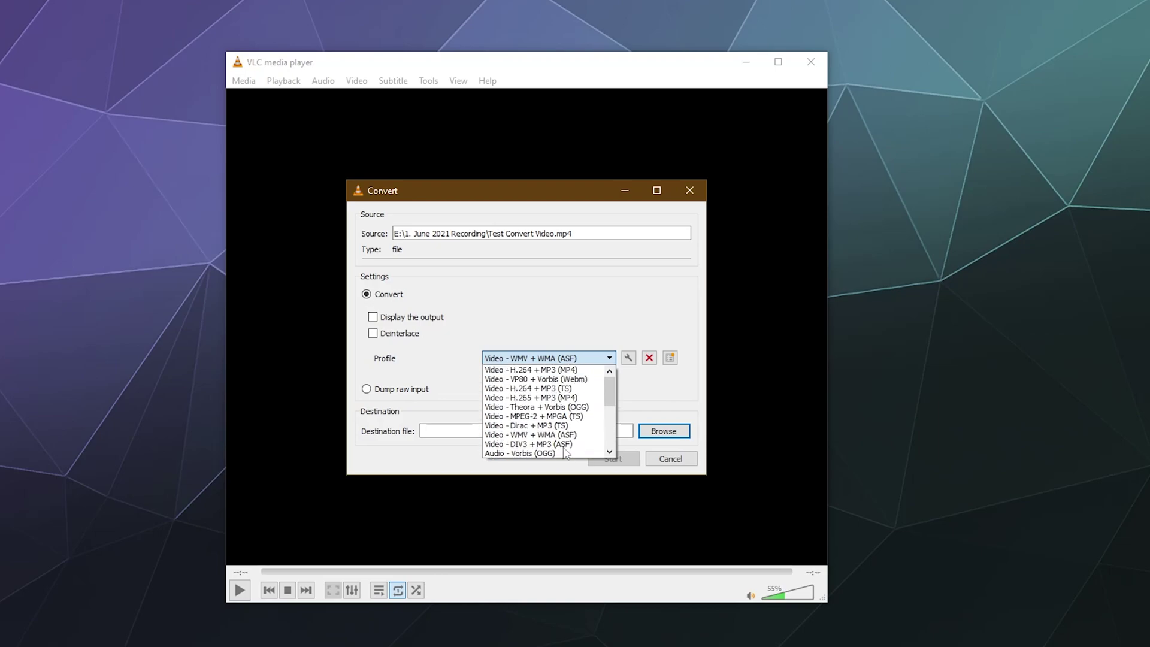
pyautogui.click(652, 392)
# Set the destination file to "Test Convert Output file" in the "1. June 2021 Recording" folder.
pyautogui.click(663, 431)
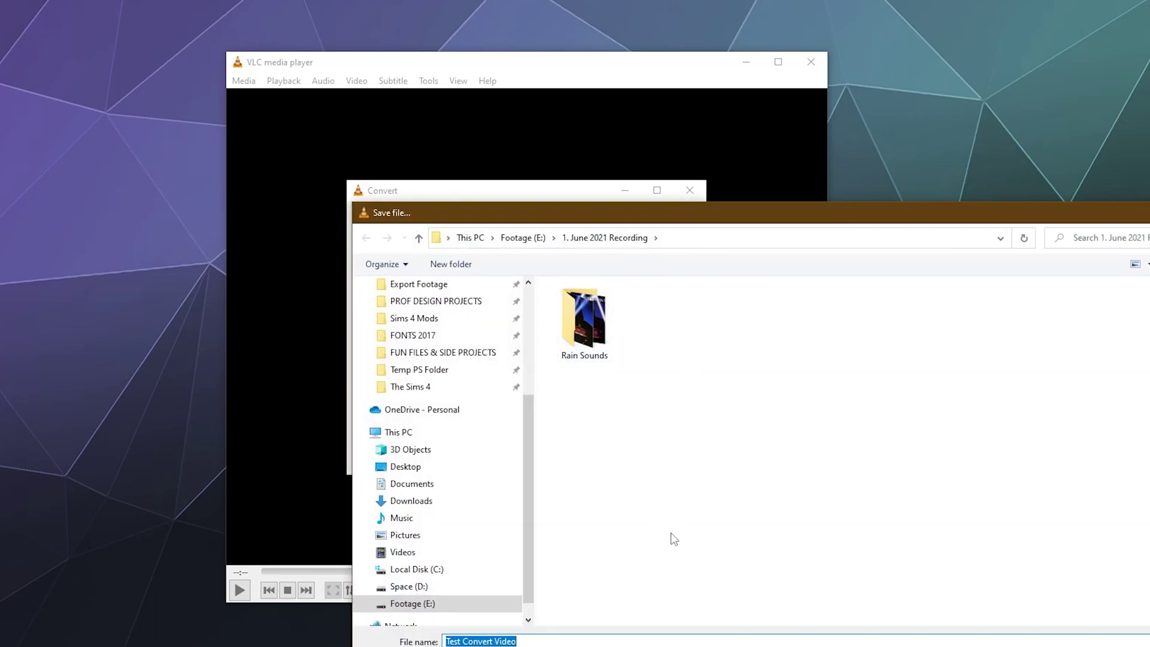
pyautogui.write('Test Co')
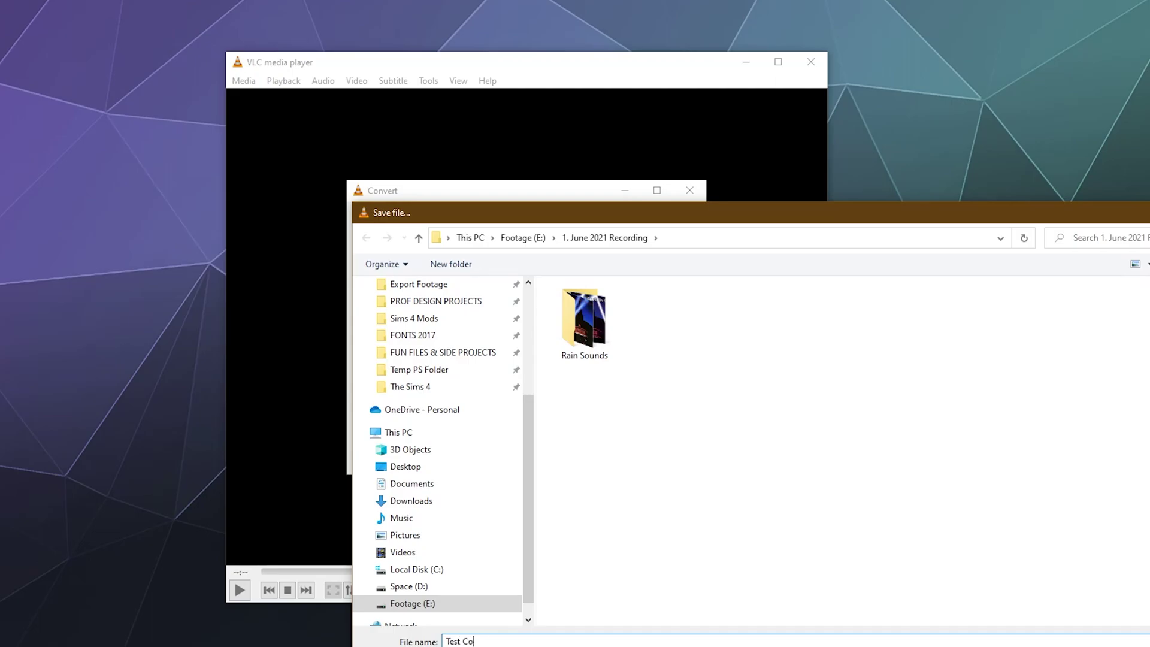
pyautogui.write('nvert Outp')
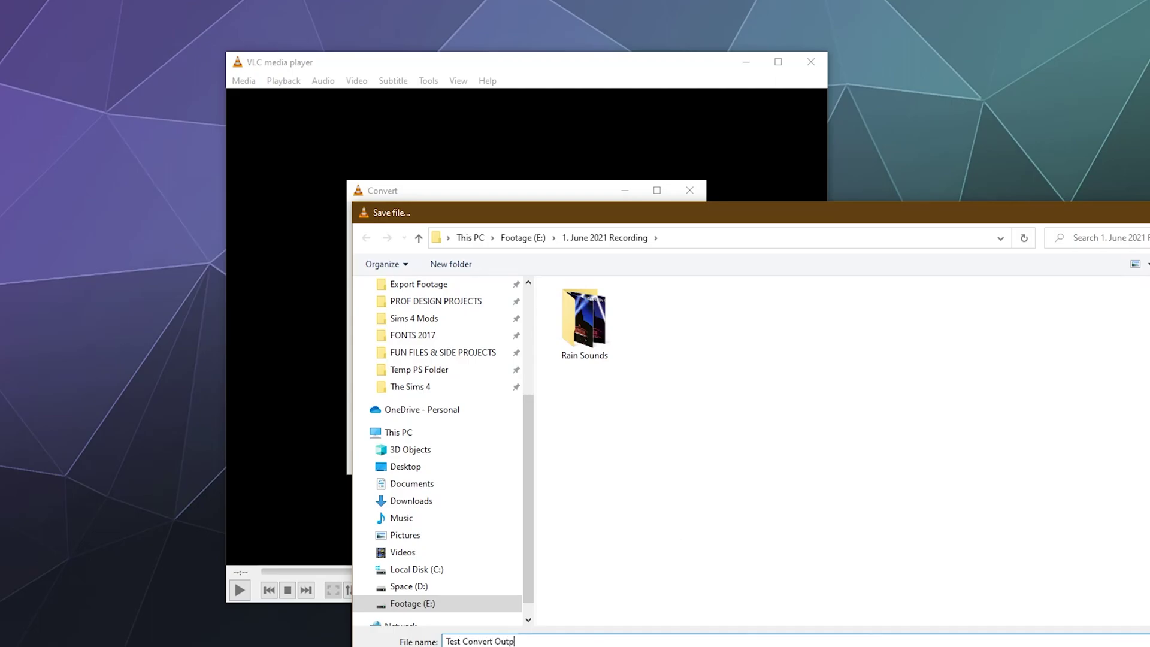
pyautogui.write('ut file')
pyautogui.press('Return')
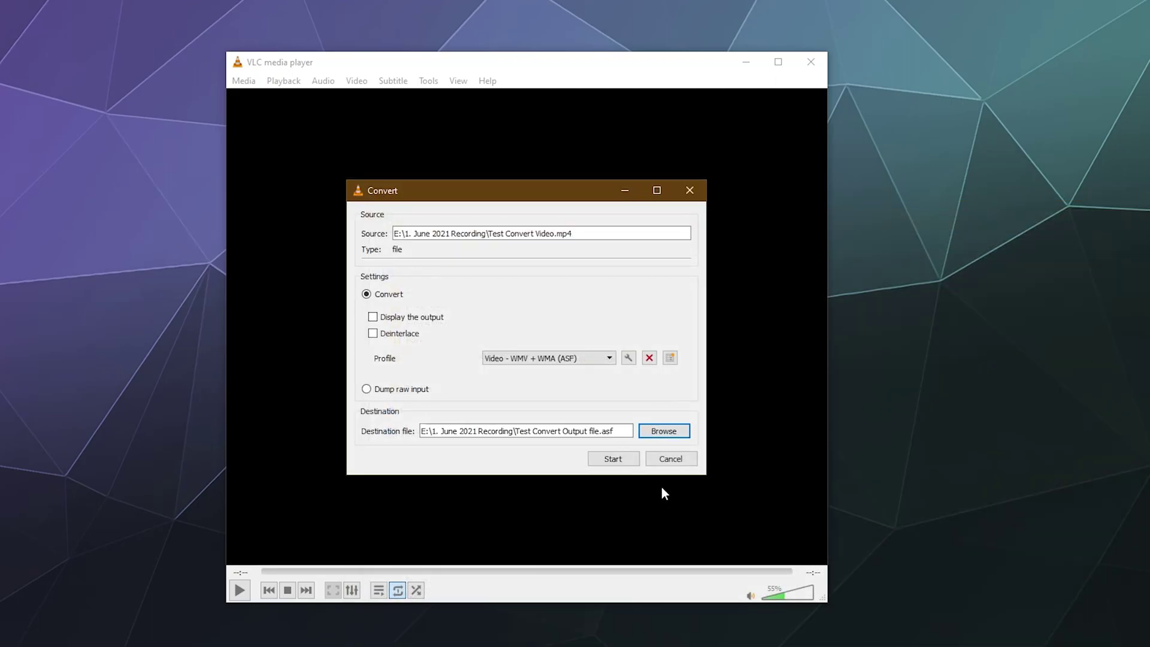
# Start the conversion and turn off loop playback while it runs.
pyautogui.click(614, 458)
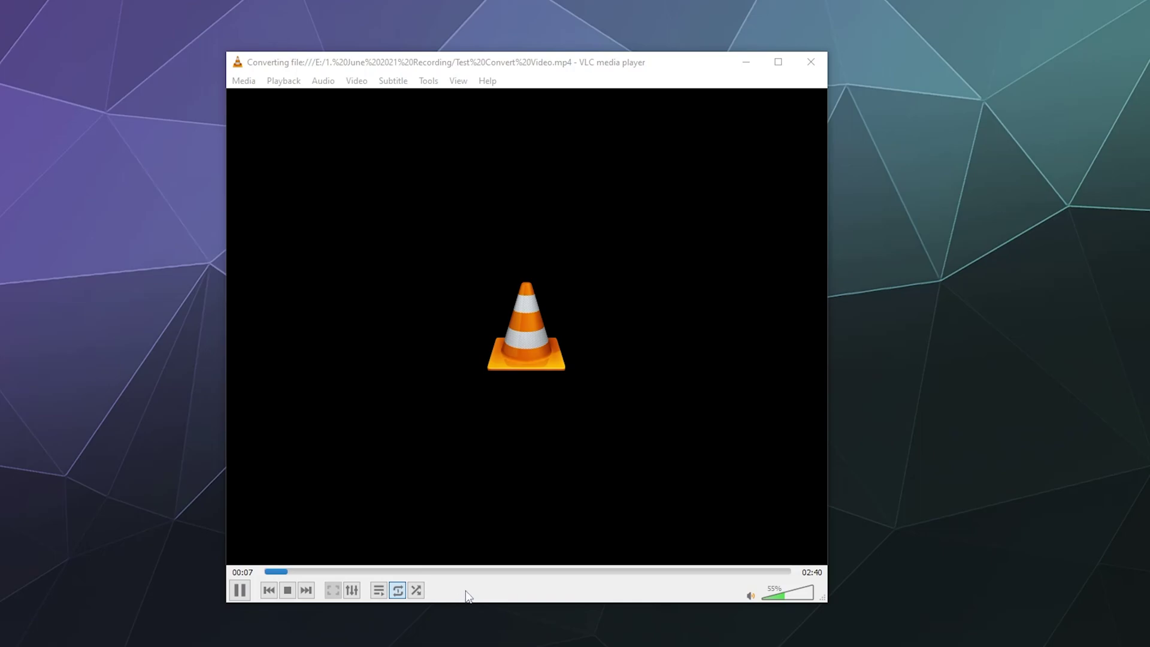
pyautogui.click(397, 592)
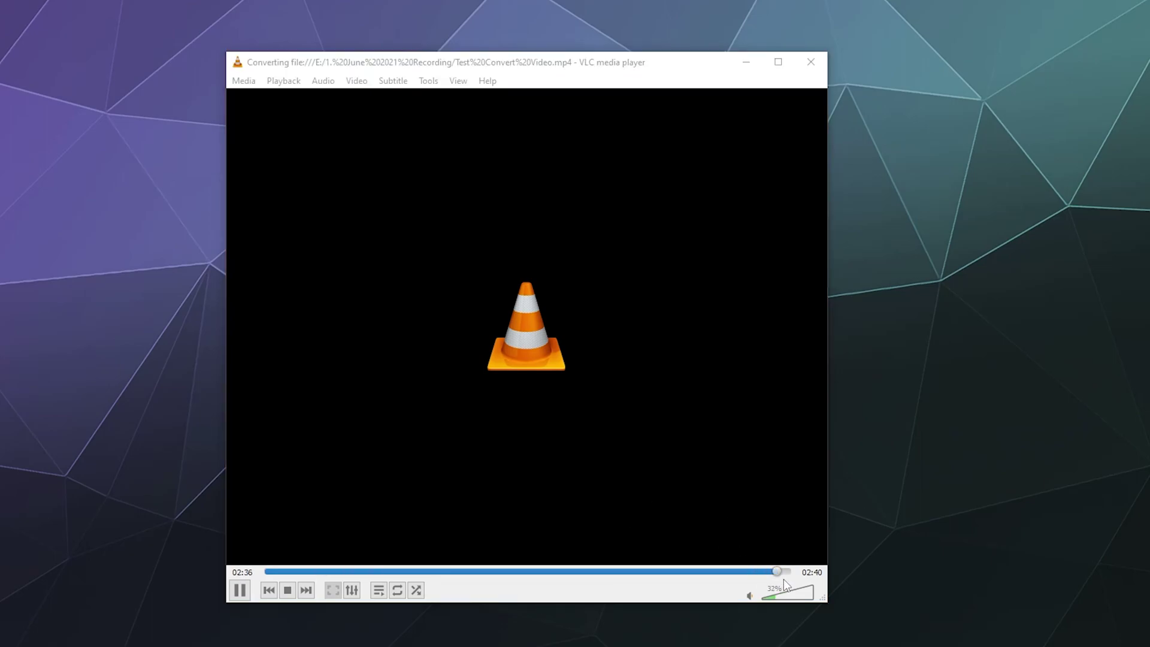
# Switch to File Explorer and play "Test Convert Output file" from the "1. June 2021 Recording" folder to check the conversion.
pyautogui.click(612, 596)
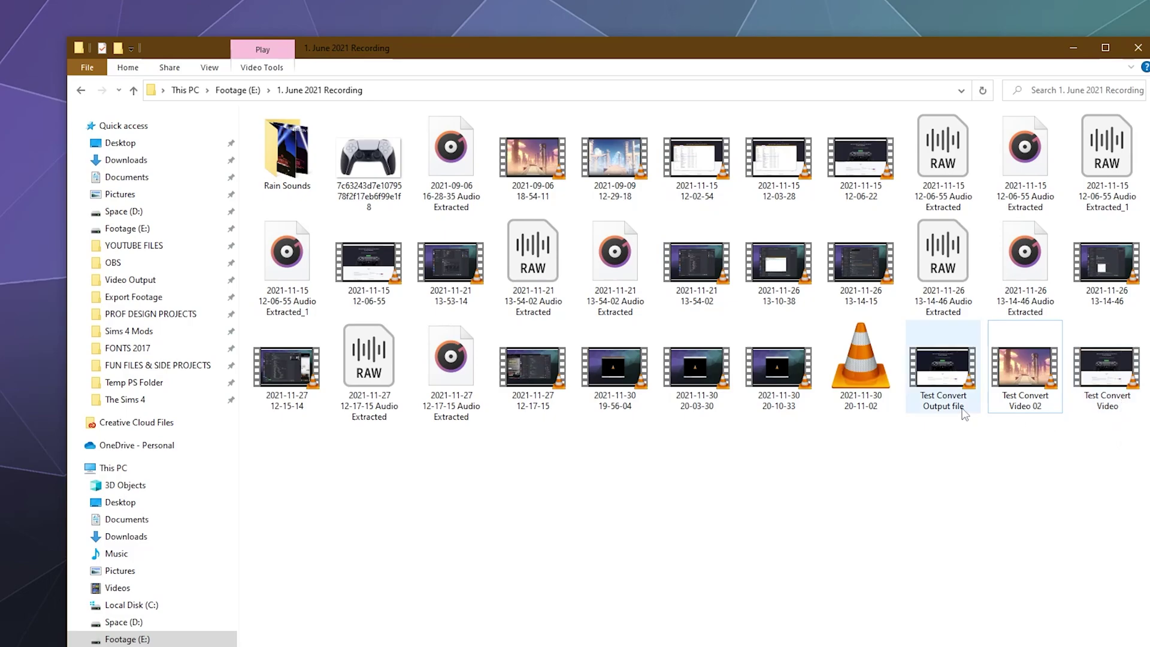
pyautogui.click(931, 414)
pyautogui.moveTo(931, 411)
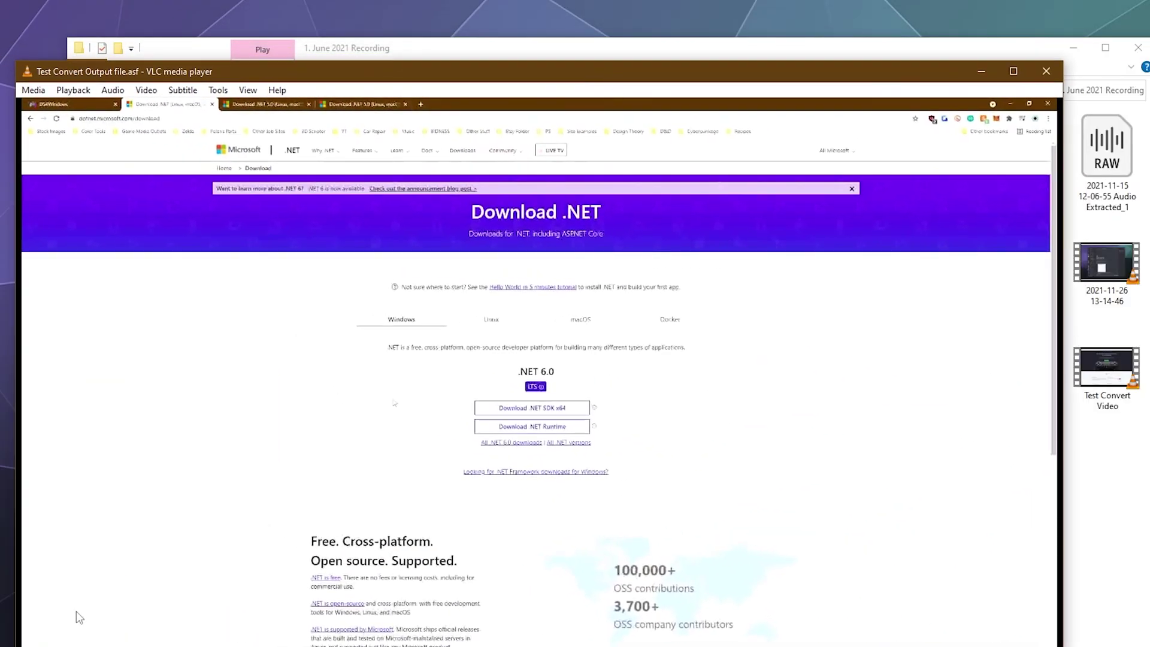
# Open the Convert / Save dialog and add "Test Convert Video" from the "1. June 2021 Recording" folder as the source.
pyautogui.click(33, 90)
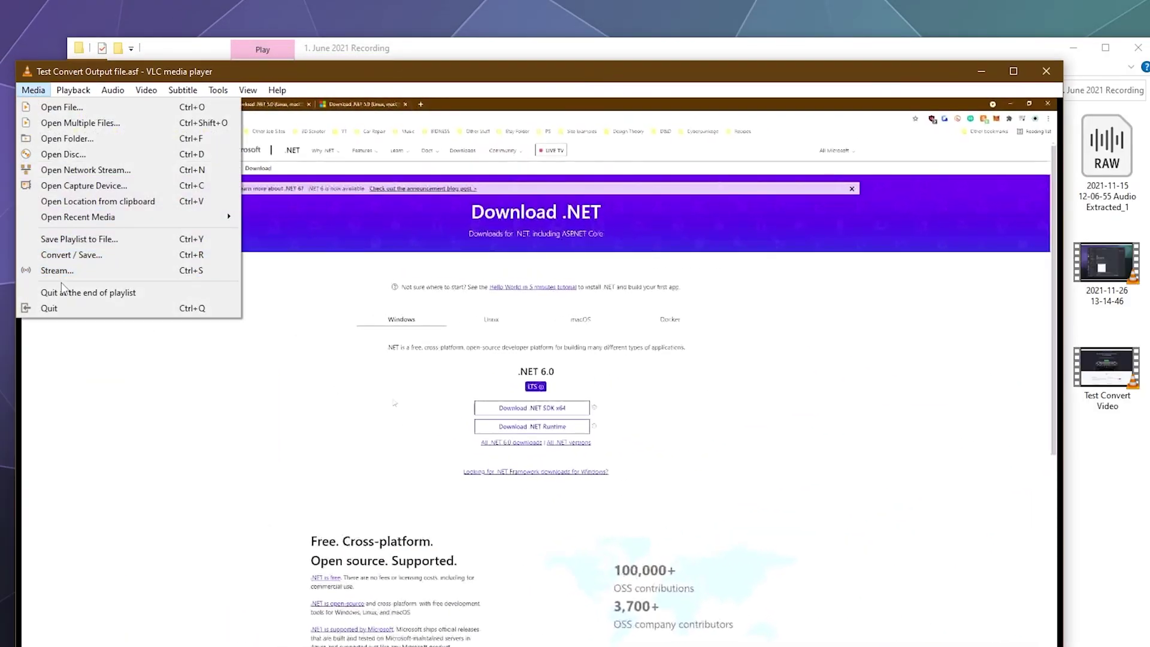
pyautogui.click(66, 255)
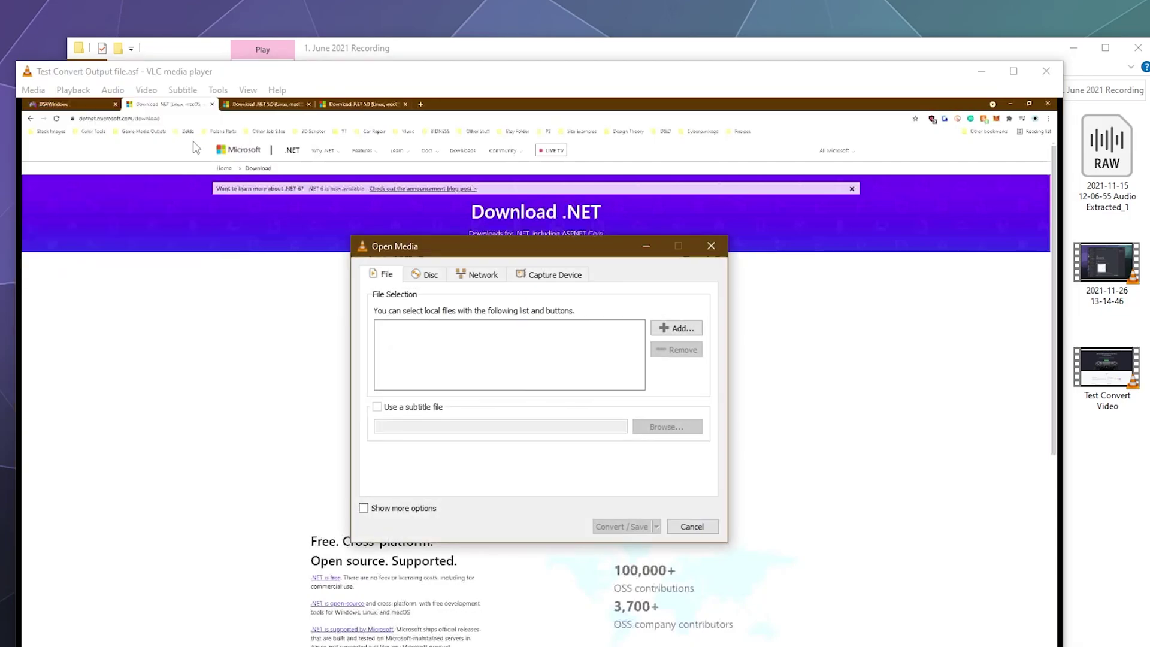
pyautogui.click(696, 330)
pyautogui.moveTo(800, 259); pyautogui.dragTo(627, 153)
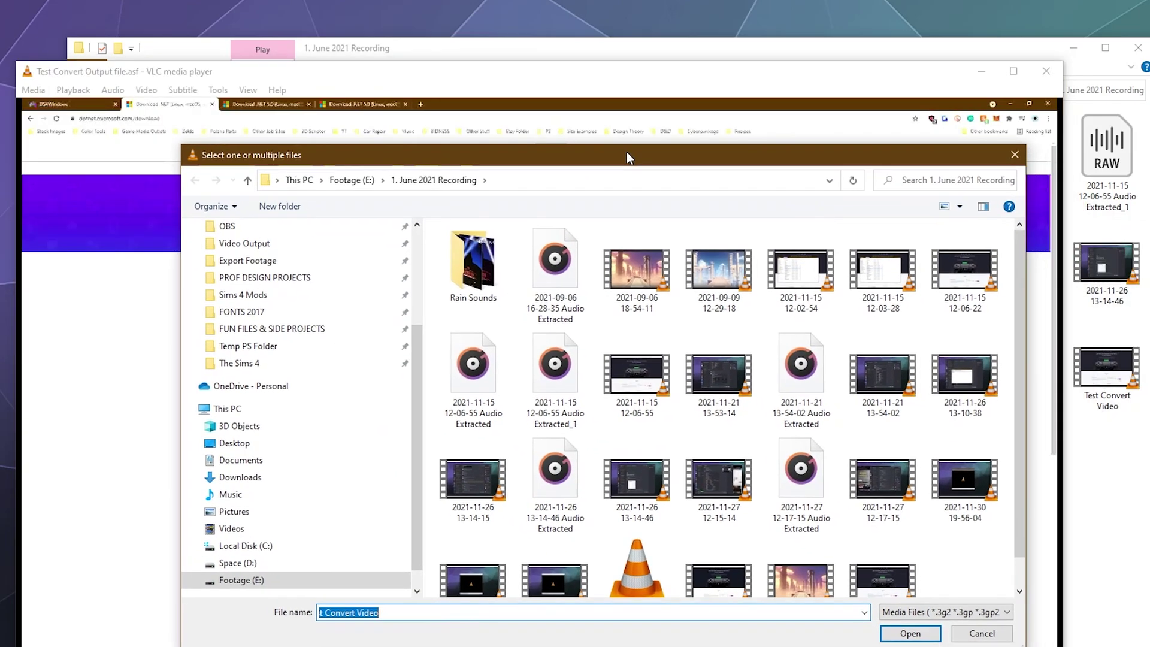
pyautogui.scroll(-1, 802, 539)
pyautogui.click(890, 582)
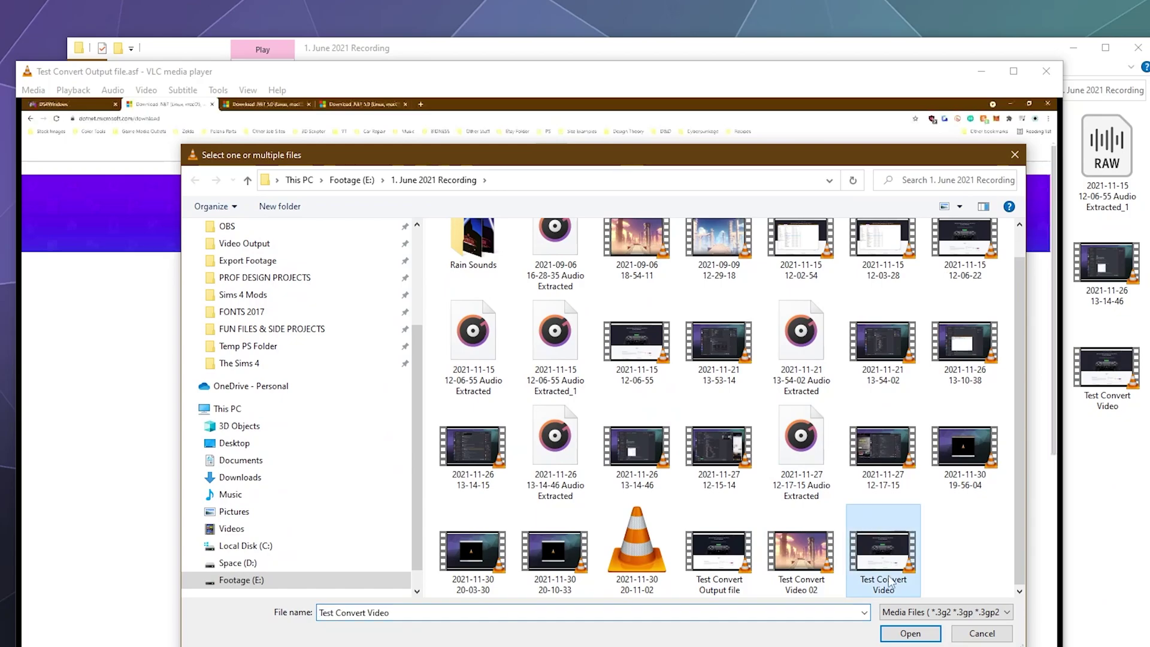
pyautogui.click(910, 633)
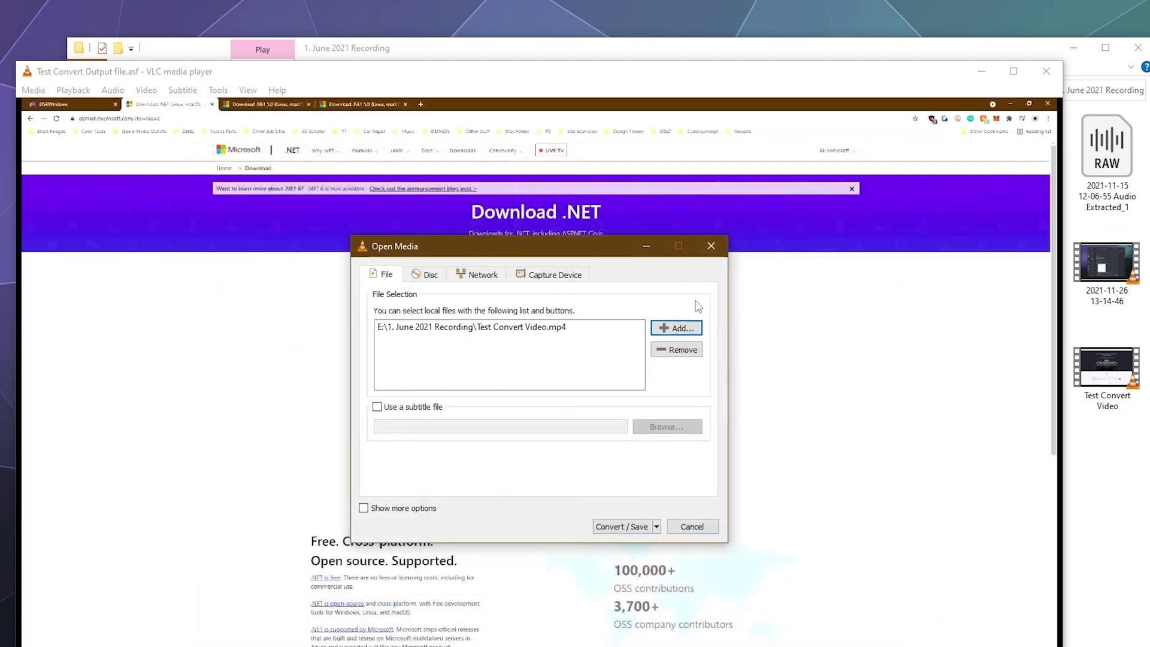
# Edit the "Video - WMV + WMA (ASF)" conversion profile to use the H-265 video codec and save it.
pyautogui.click(630, 524)
pyautogui.click(644, 420)
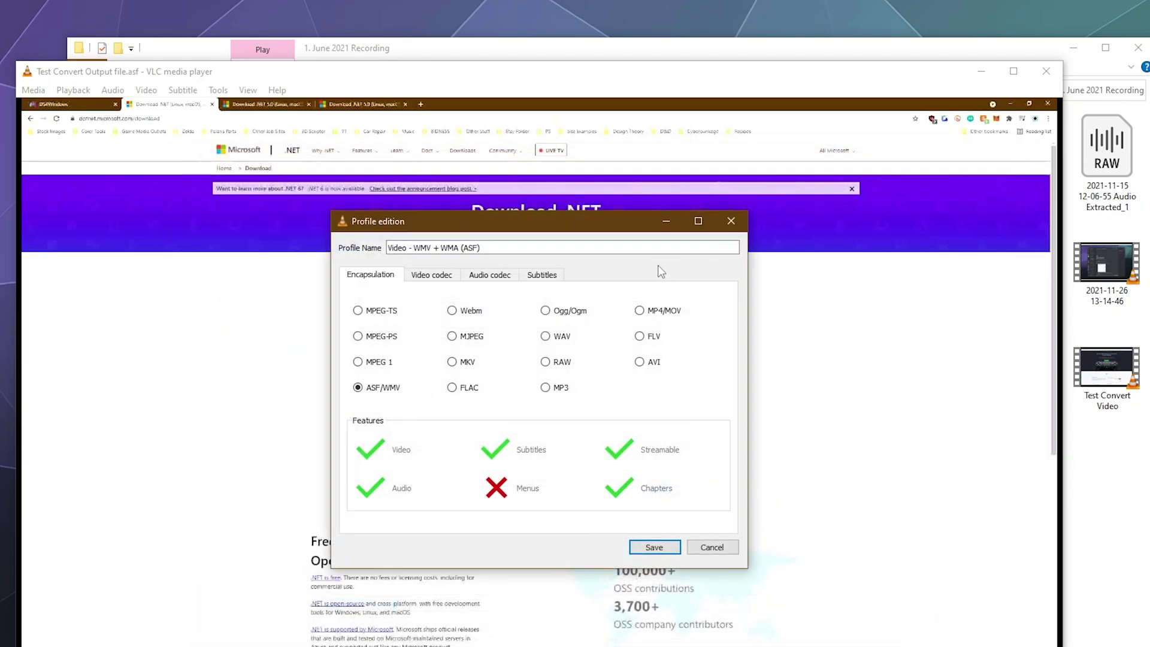
pyautogui.click(453, 274)
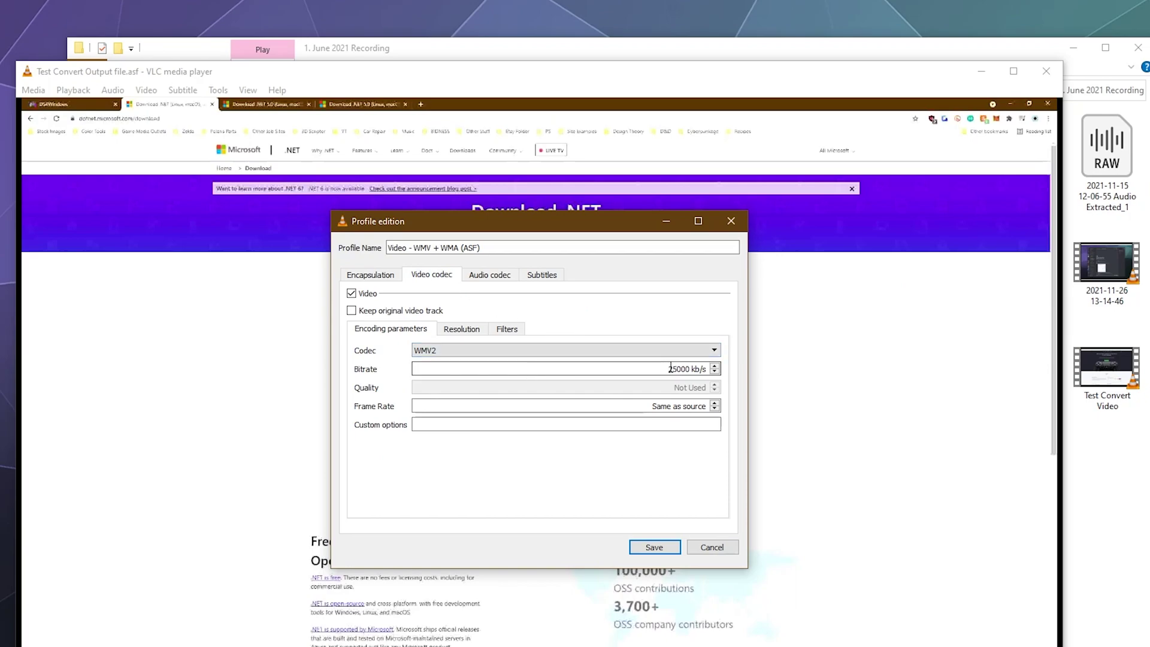
pyautogui.click(652, 351)
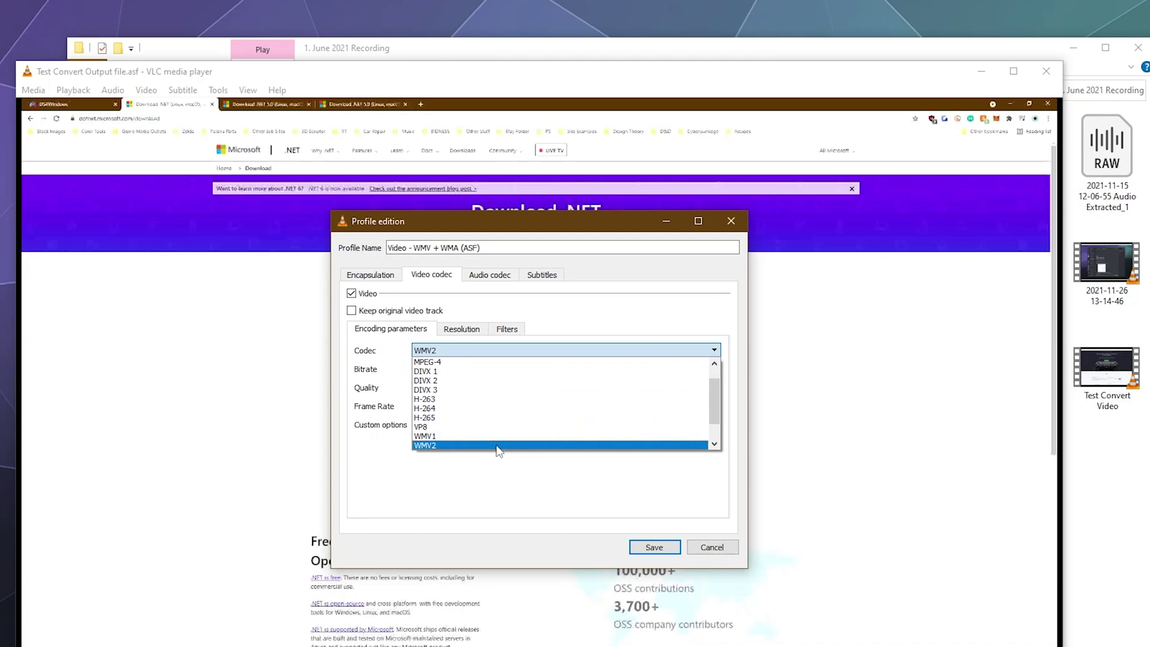
pyautogui.click(467, 418)
pyautogui.click(477, 353)
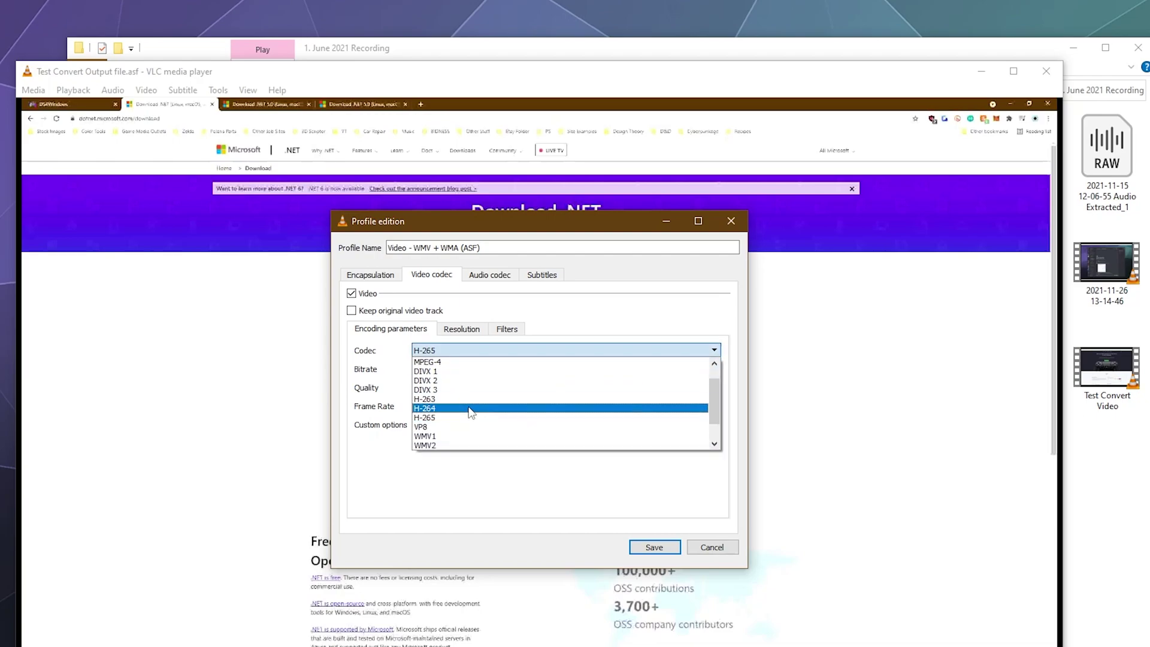
pyautogui.scroll(-1, 469, 413)
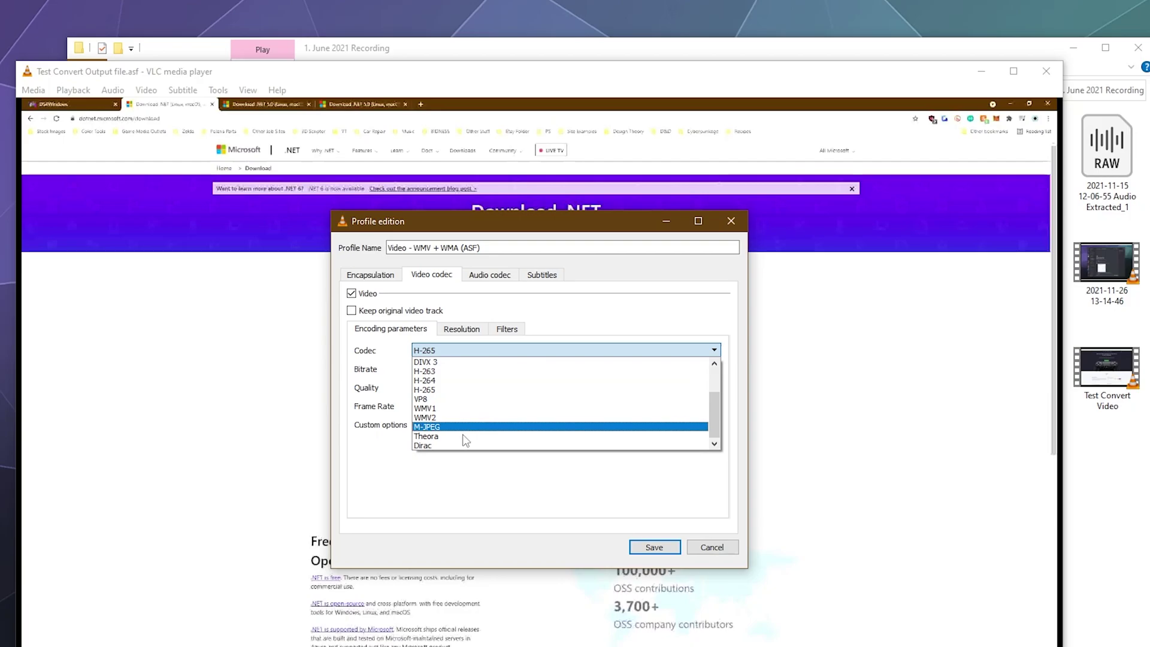
pyautogui.click(454, 513)
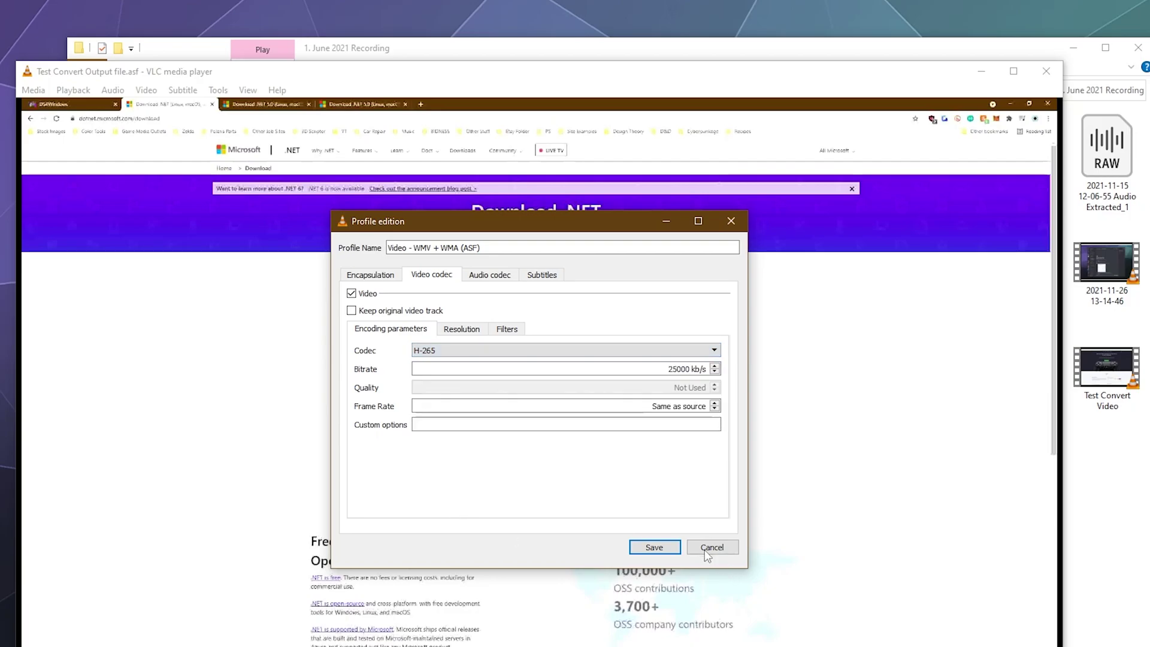
pyautogui.click(654, 546)
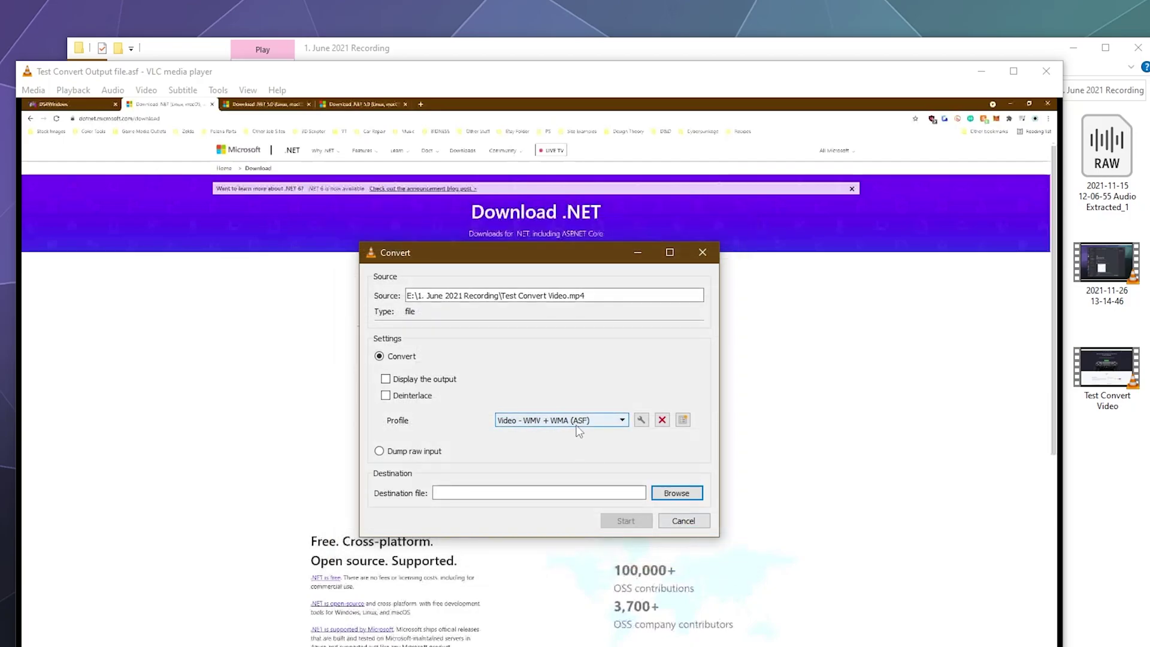
# Look through the available conversion profiles, including the device and YouTube ones, without choosing another.
pyautogui.click(577, 423)
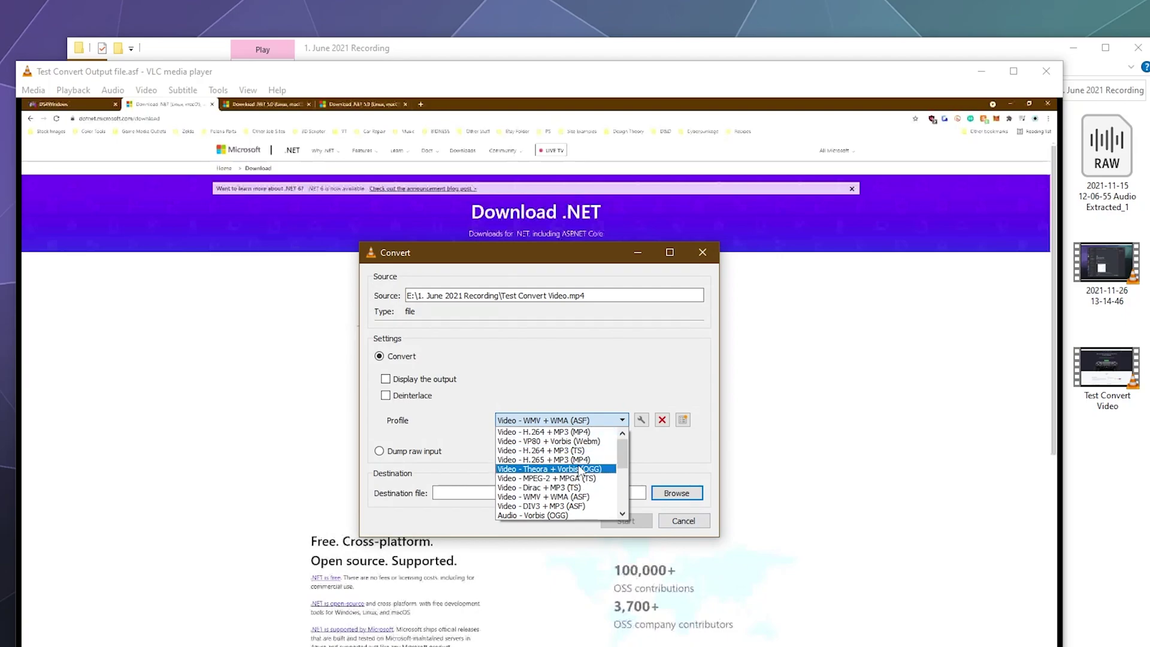
pyautogui.scroll(-5, 580, 469)
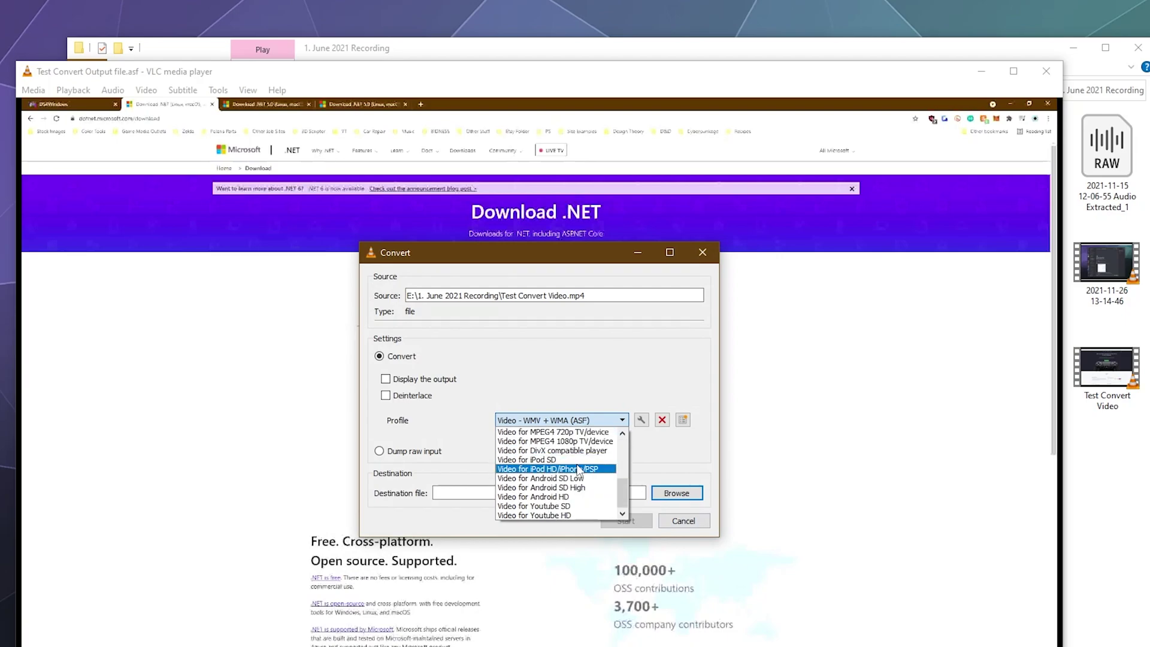
pyautogui.click(671, 460)
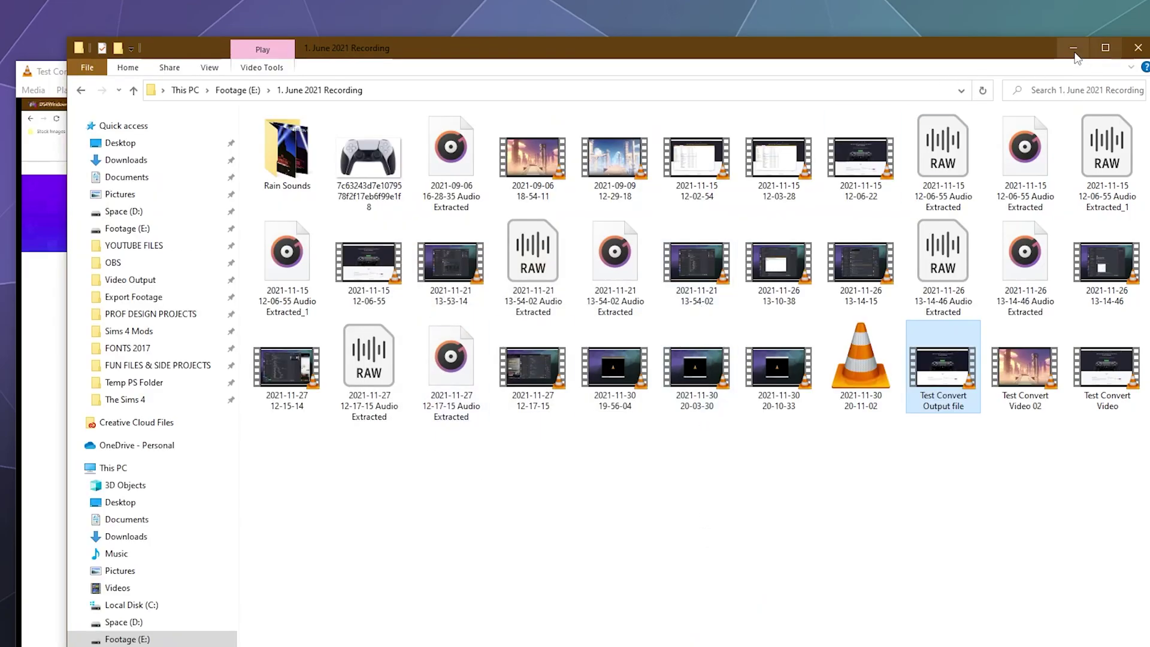
# Minimize File Explorer and reposition the player window so that its playback controls are in view.
pyautogui.click(1073, 45)
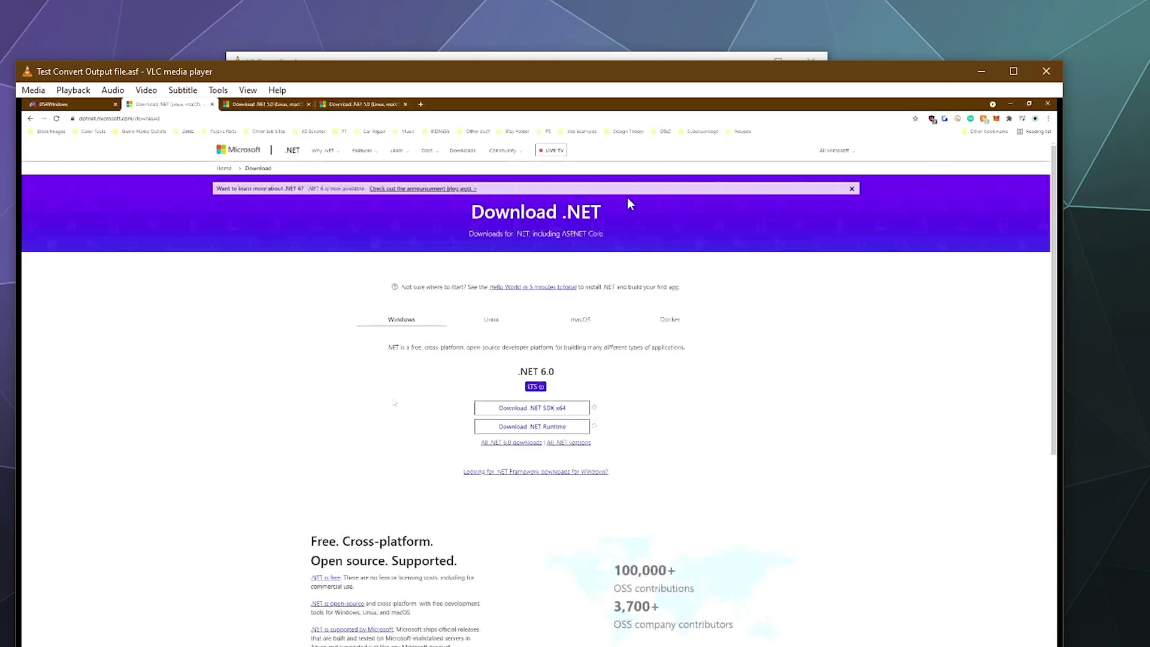
pyautogui.moveTo(887, 86); pyautogui.dragTo(907, 2)
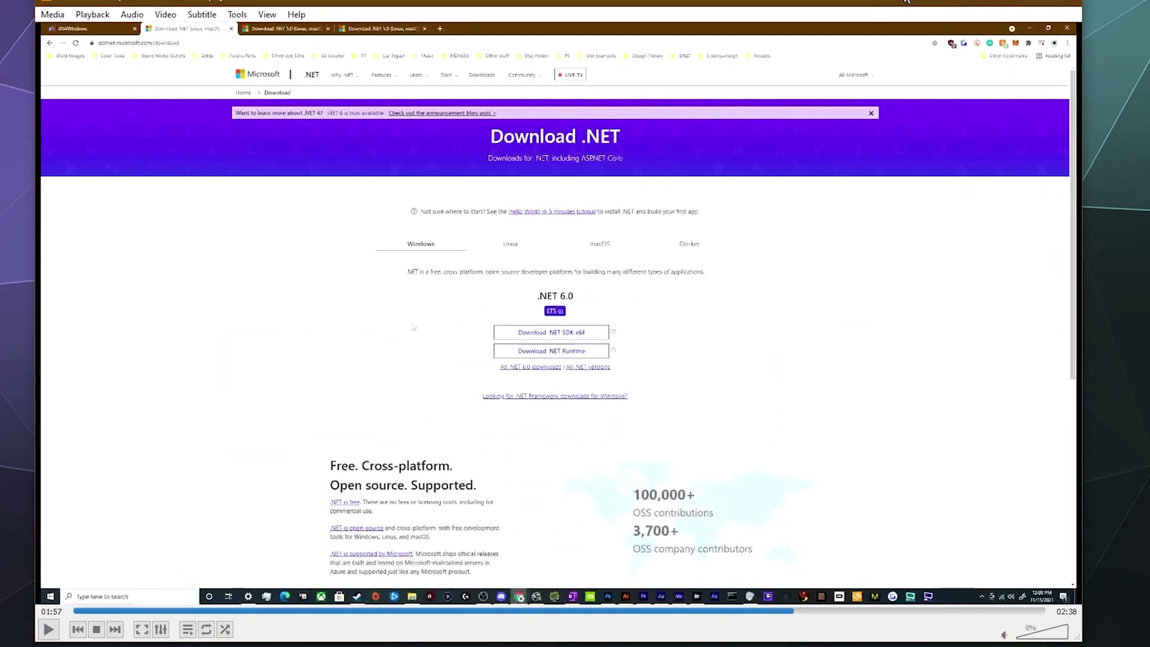